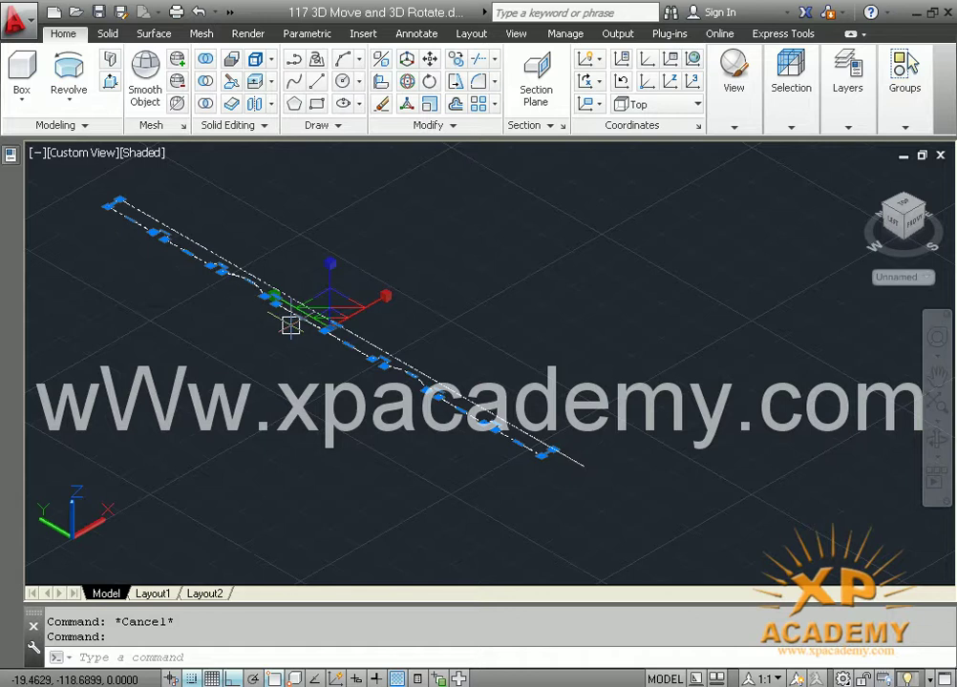
- Try to revolve the closed baluster profile about an axis from its far upper corner to a point beyond the extension line
key("Escape")
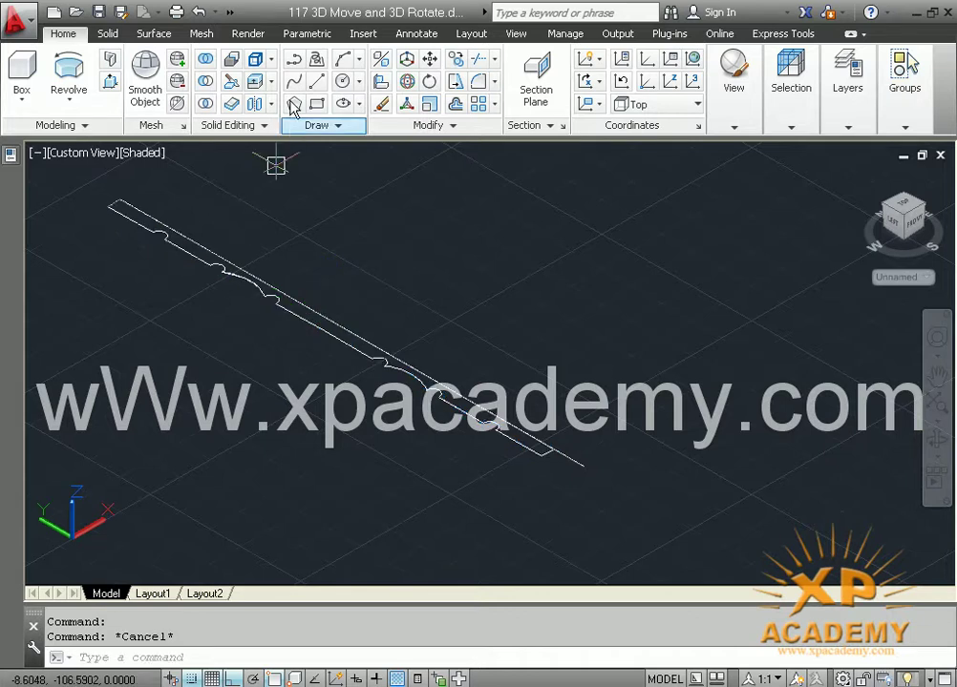
left_click(71, 76)
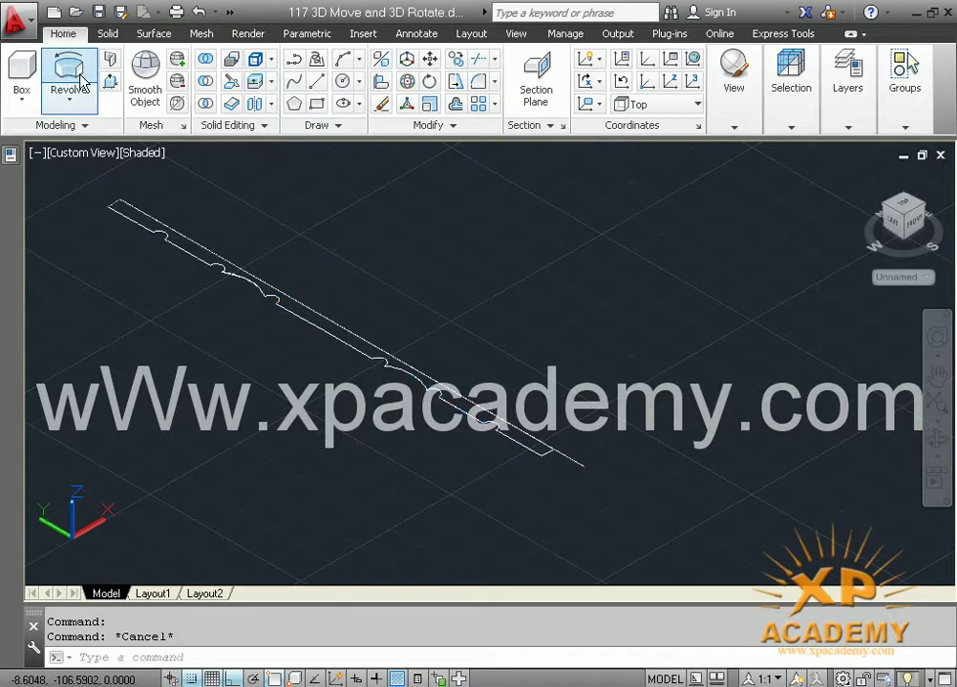
left_click(327, 337)
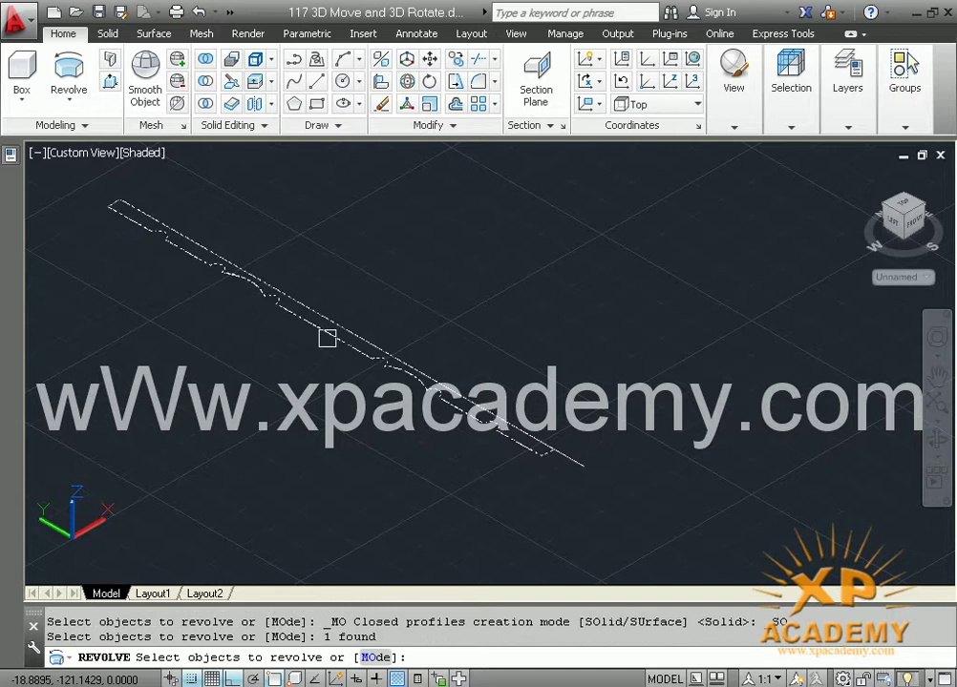
key("Return")
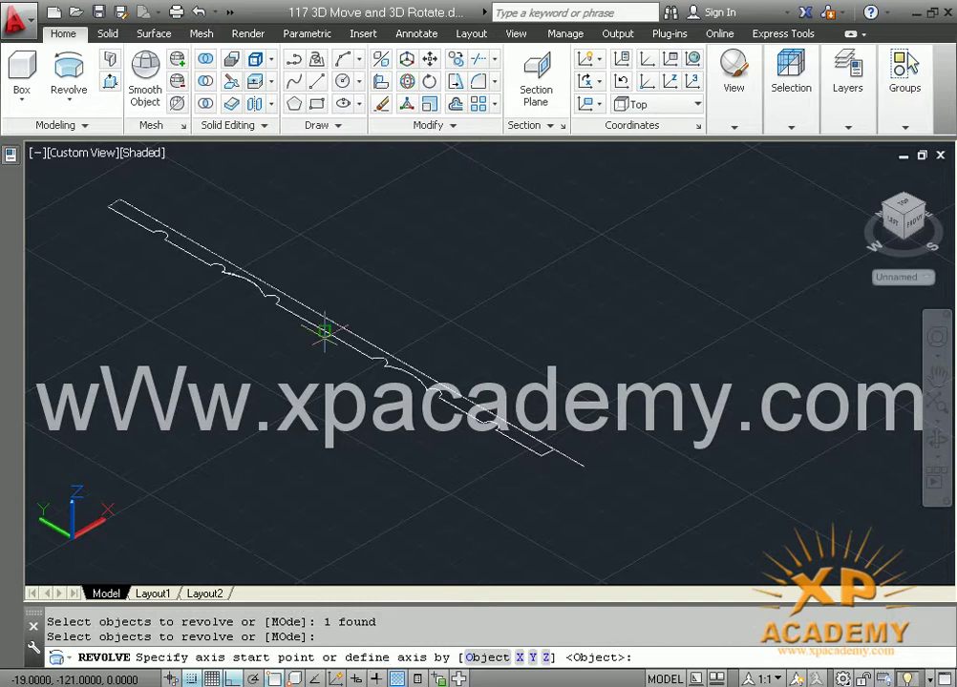
left_click(115, 202)
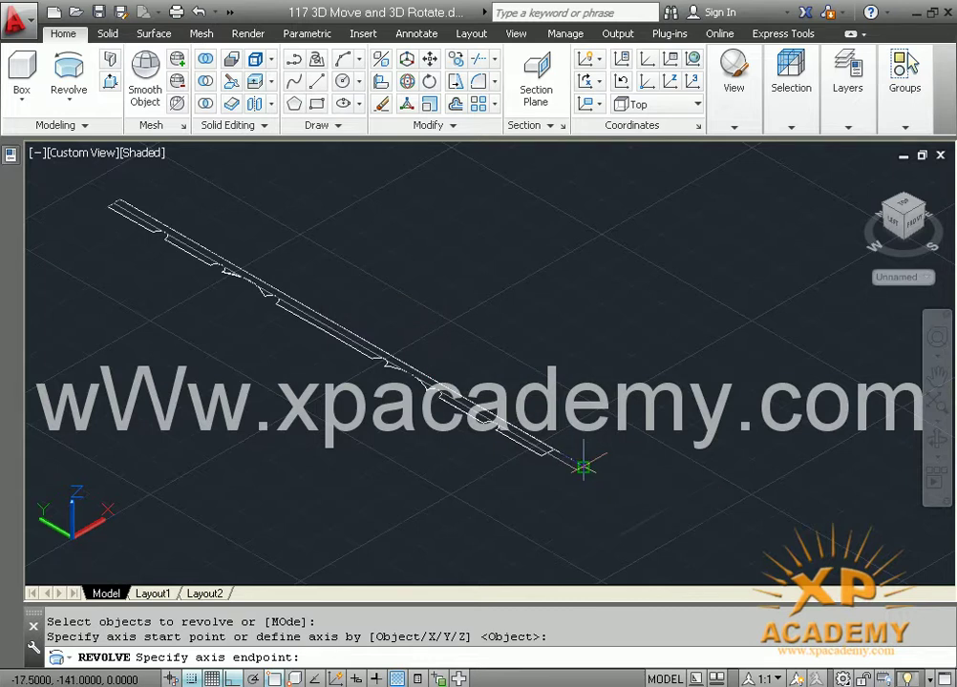
left_click(607, 487)
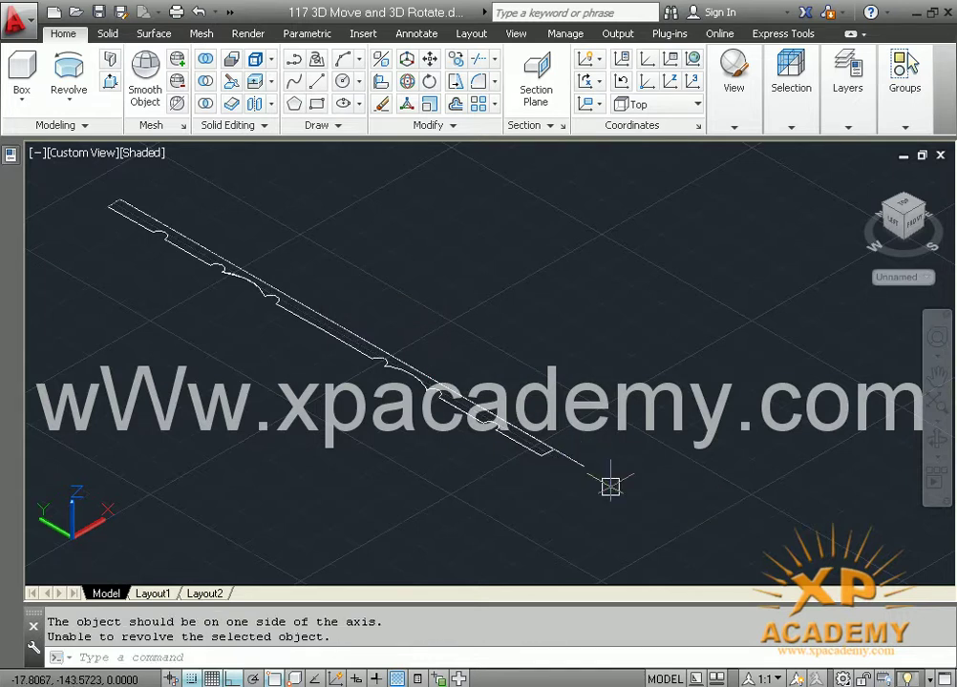
key("Return")
key("Return")
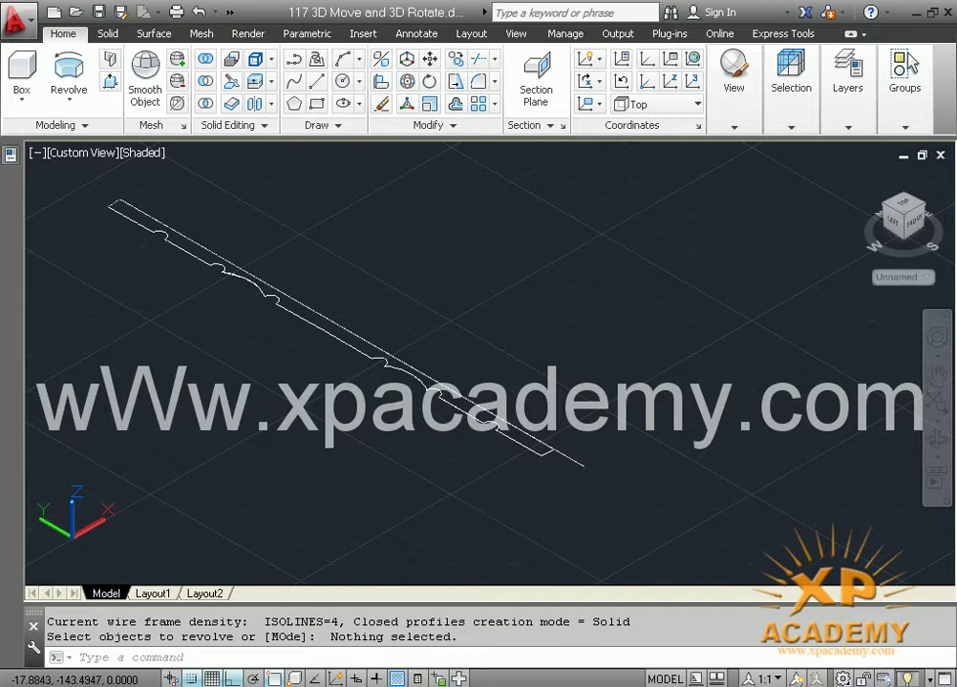
key("Return")
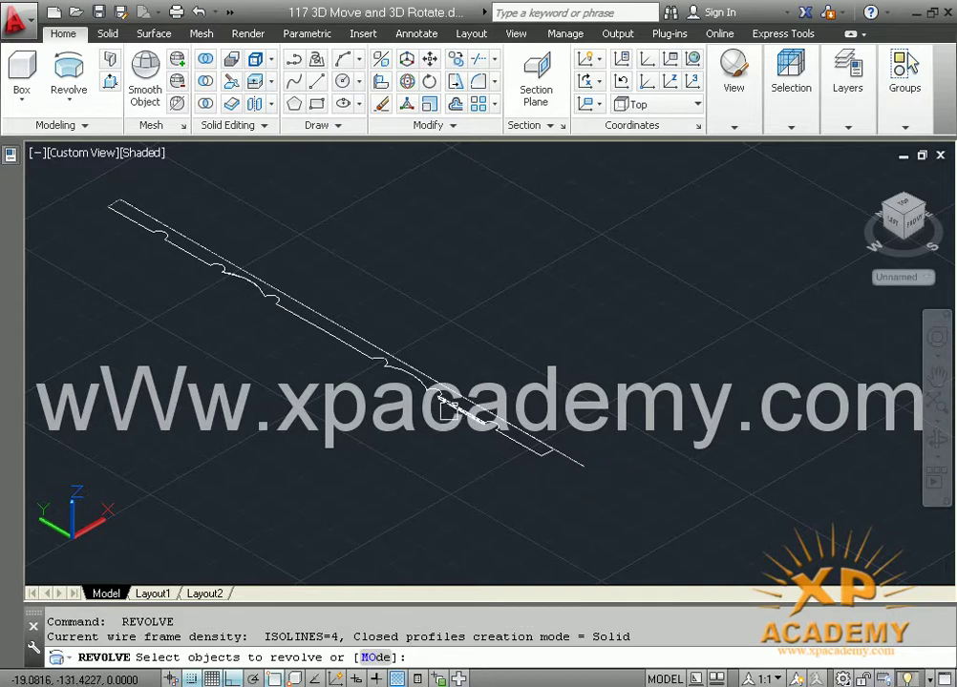
left_click(448, 408)
key("Escape")
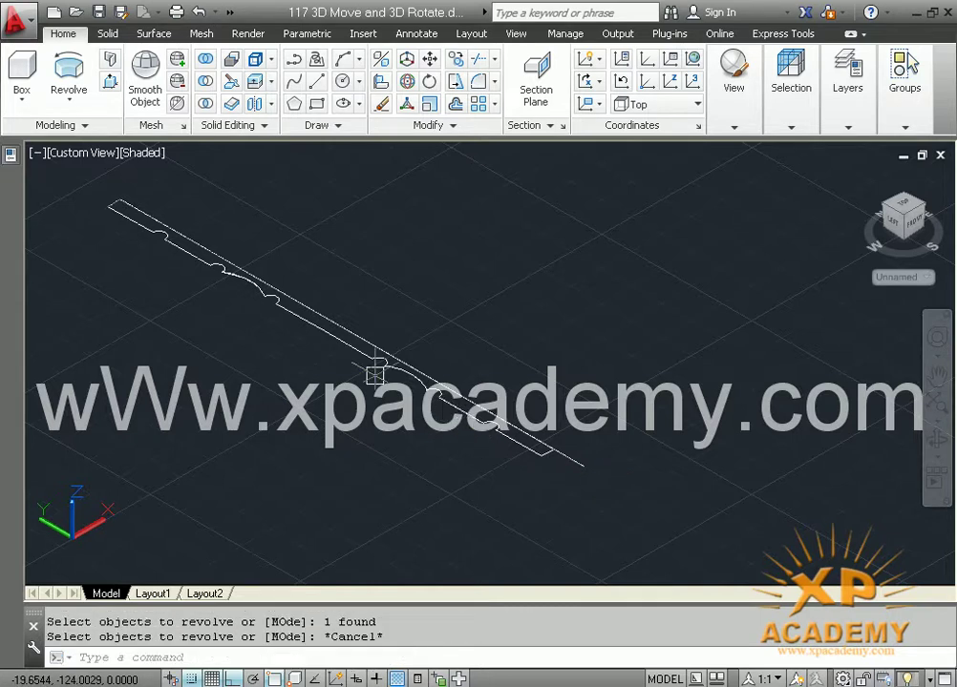
- Revolve the closed baluster profile 360° about the axis from the extension line's free end to the profile's far corner
key("Return")
left_click(329, 343)
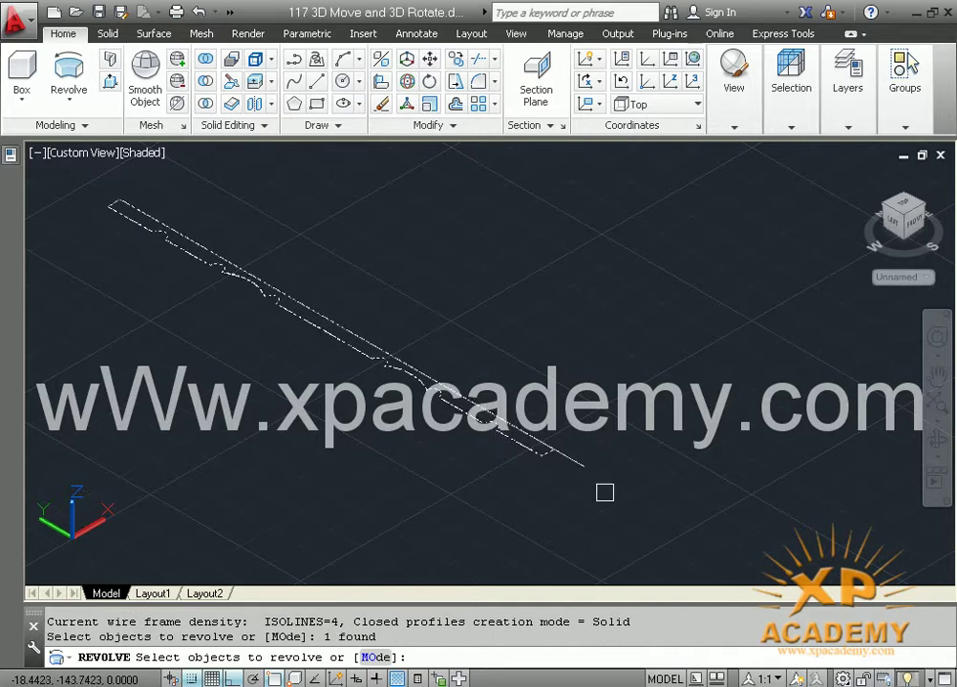
key("Return")
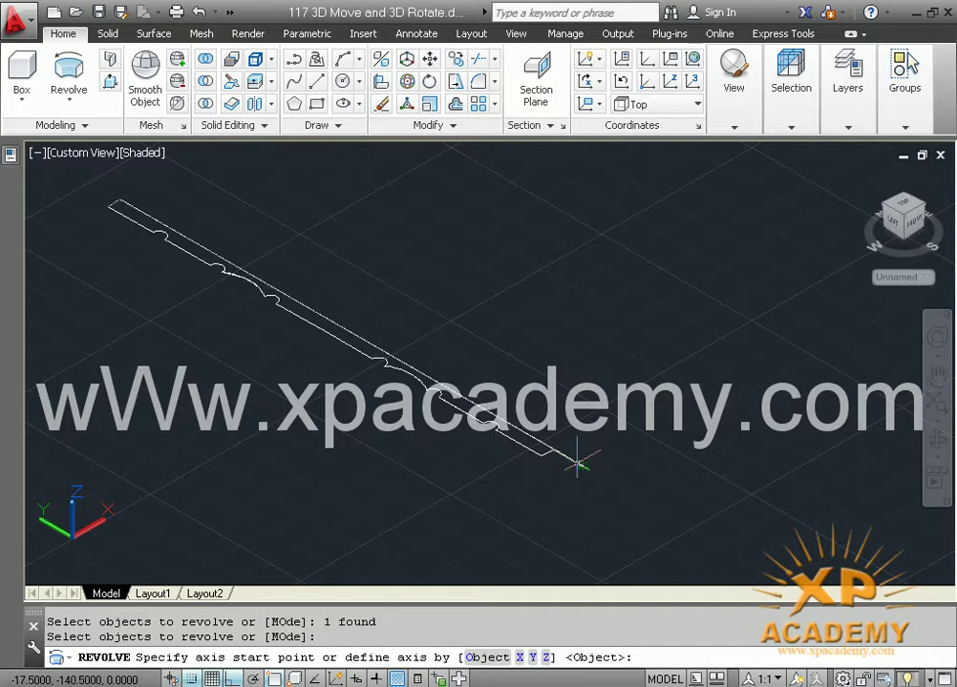
left_click(583, 466)
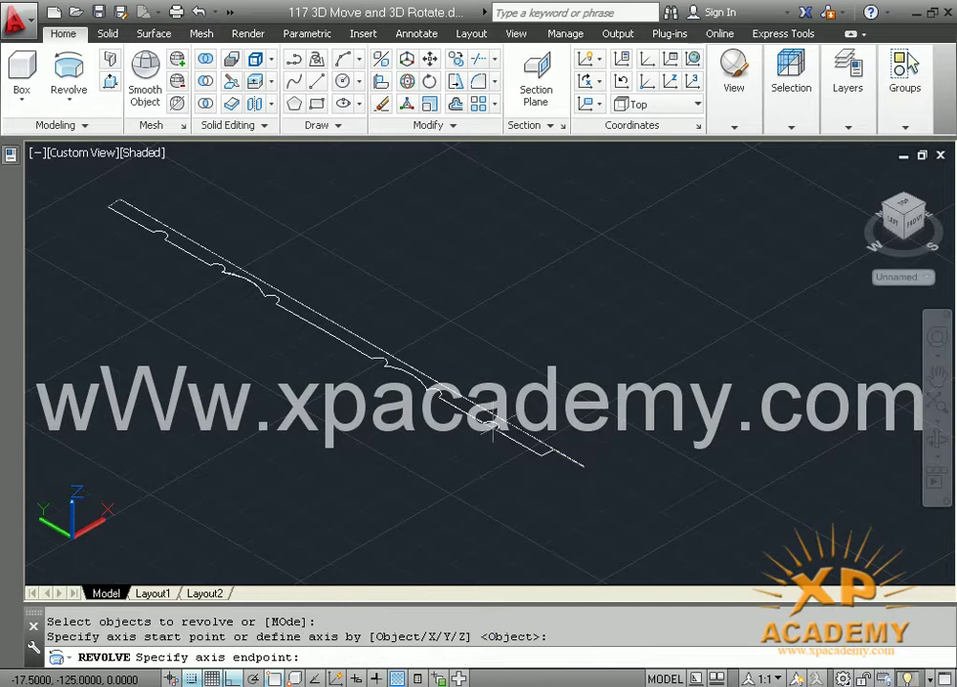
left_click(110, 197)
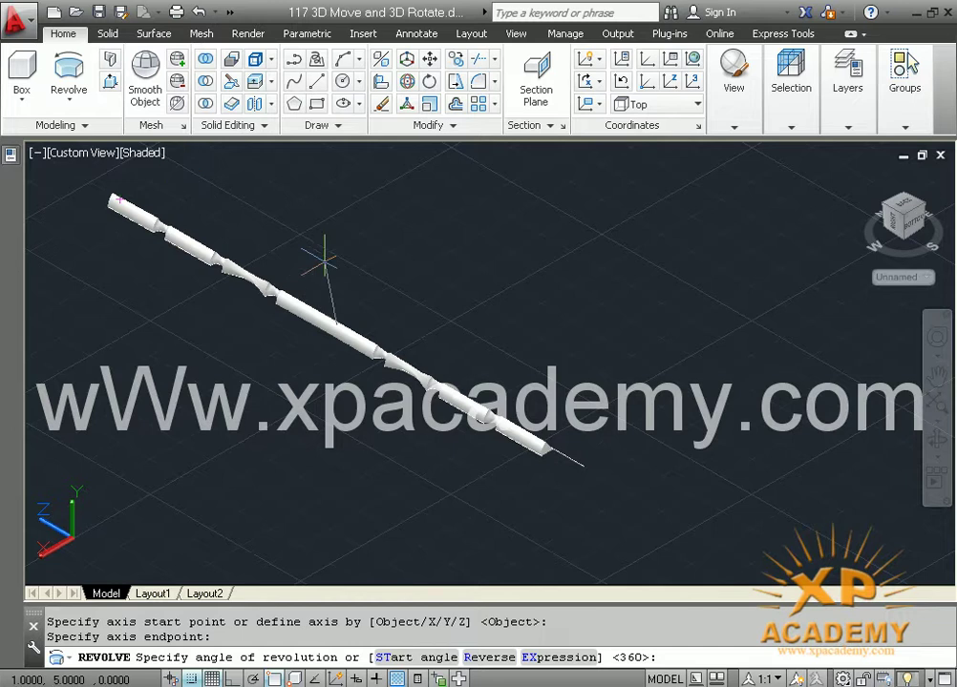
key("Return")
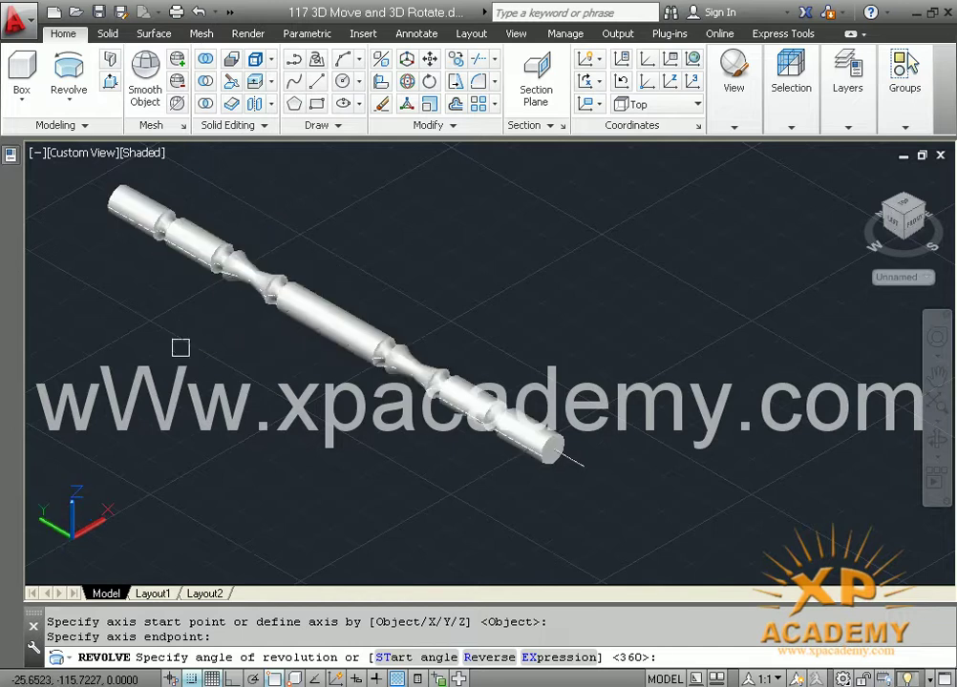
- 3D-rotate the revolved baluster by 90° about the X axis, based at the center of its near end face, to stand it upright
scroll(219, 306, "up", 4)
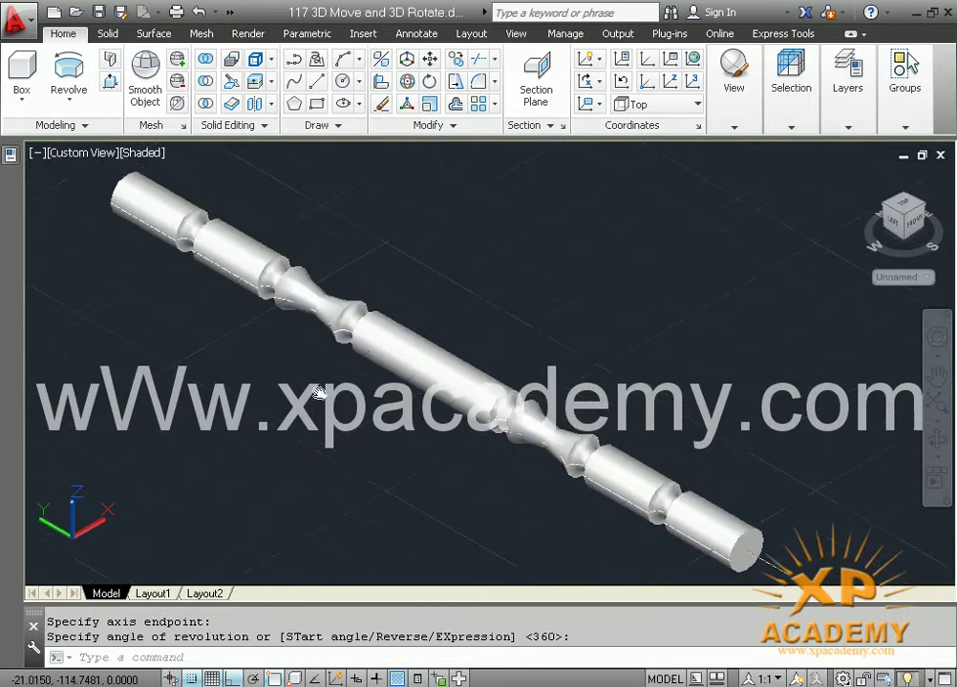
middle_click_drag(356, 428, 174, 314)
middle_click_drag(252, 348, 291, 345)
middle_click_drag(454, 442, 355, 379)
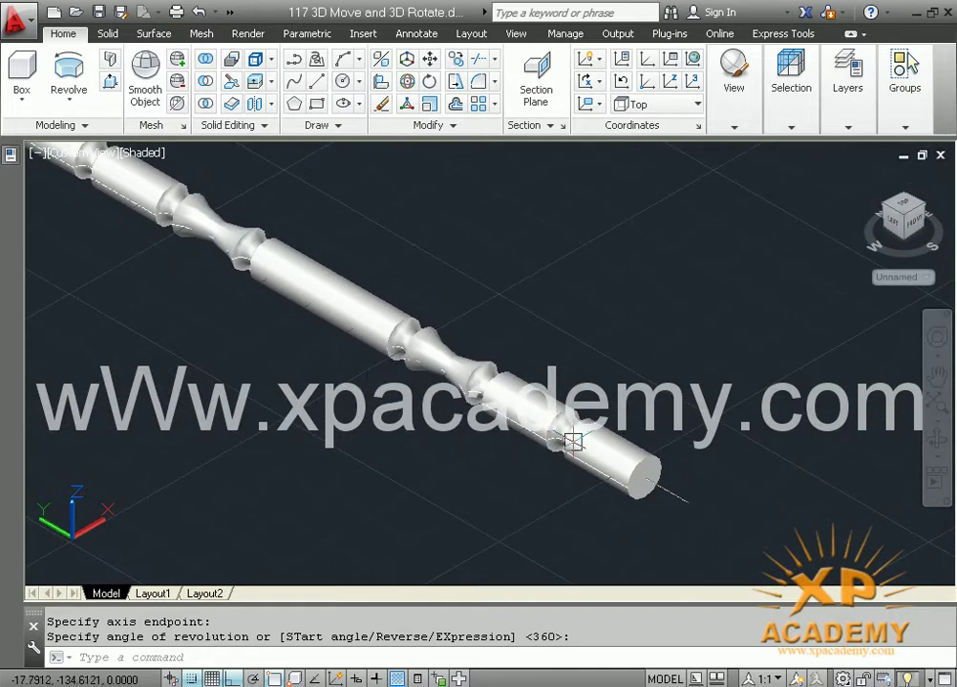
key("Escape")
middle_click_drag(705, 505, 640, 482)
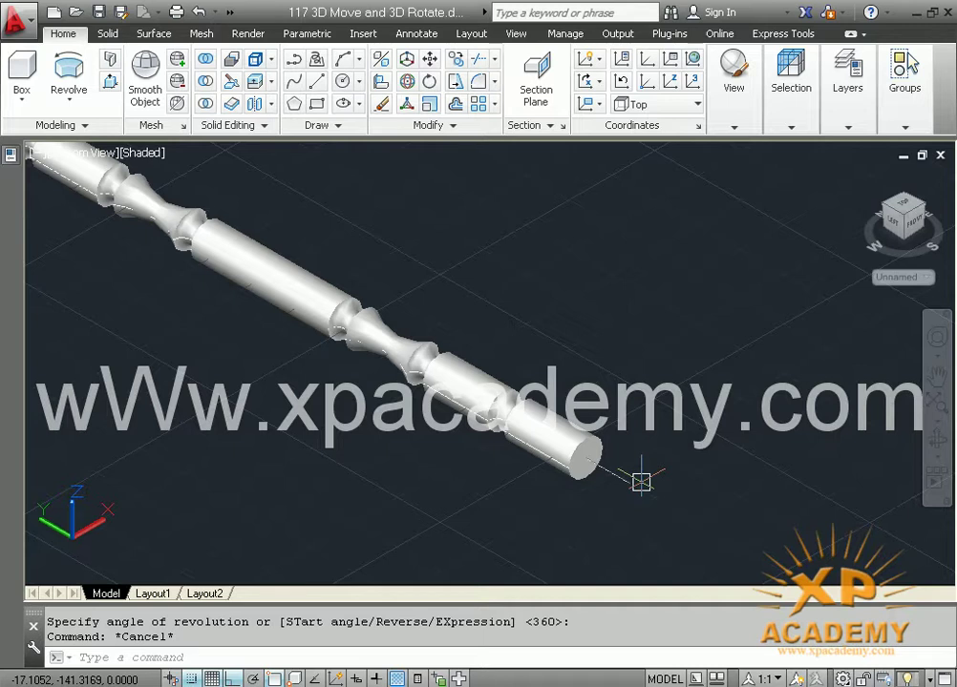
left_click(409, 84)
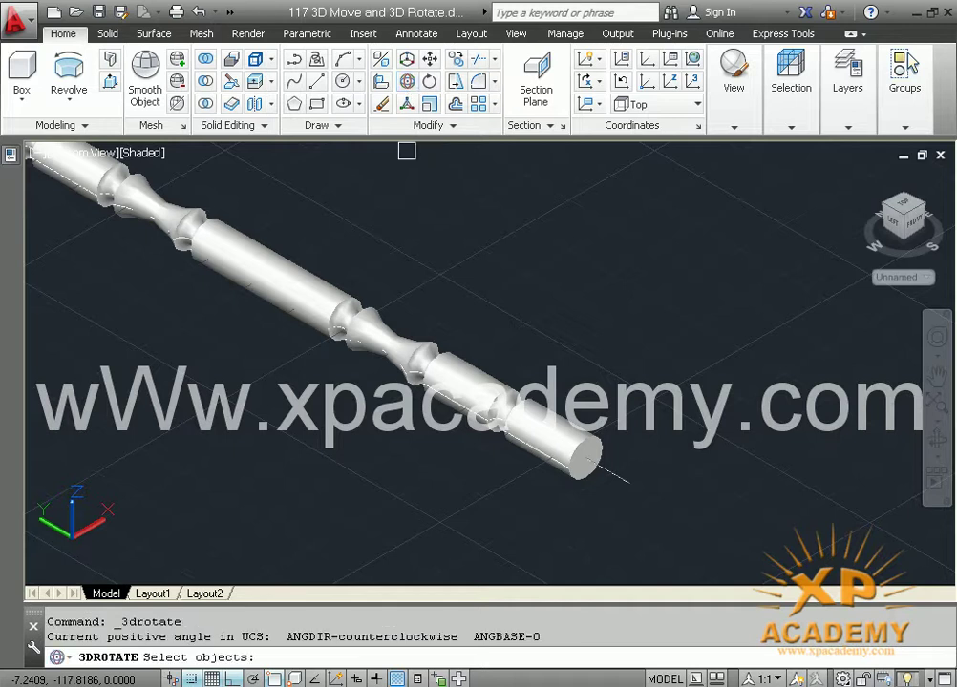
left_click(589, 440)
key("Return")
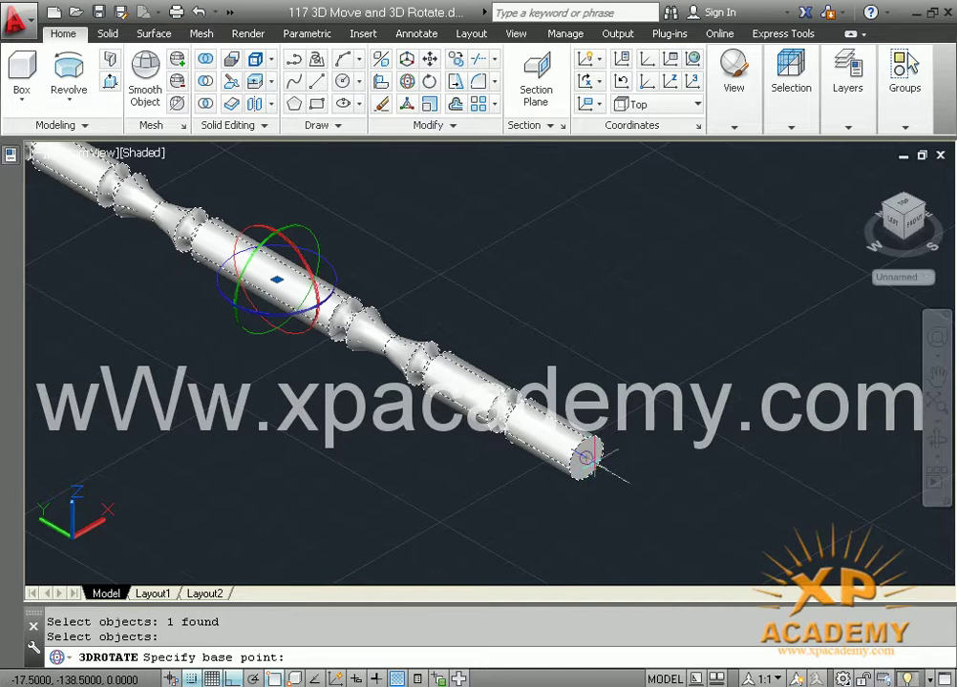
left_click(587, 456)
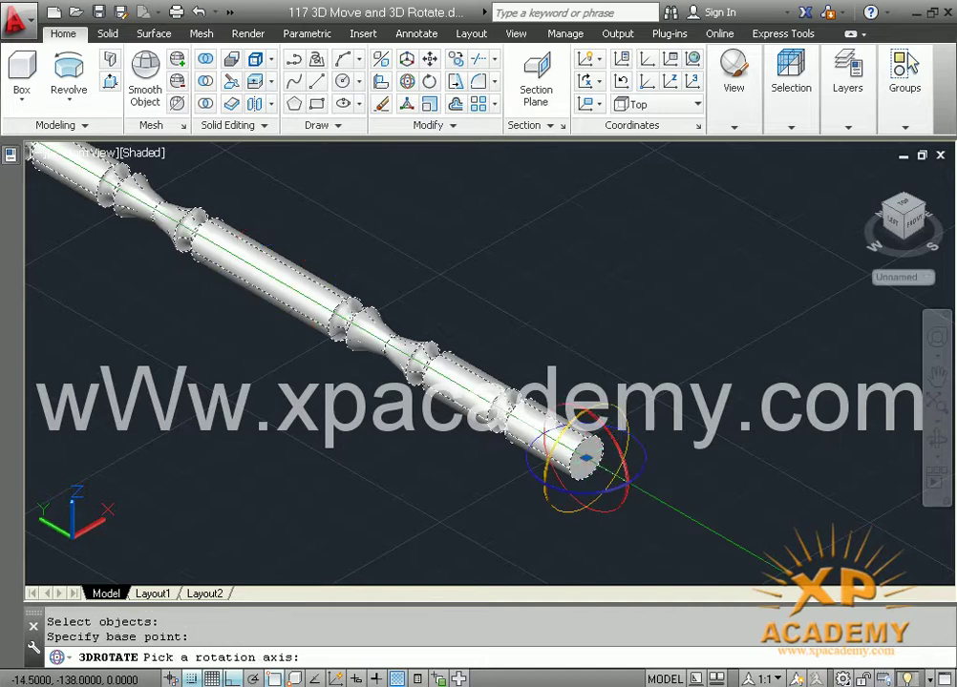
left_click(599, 425)
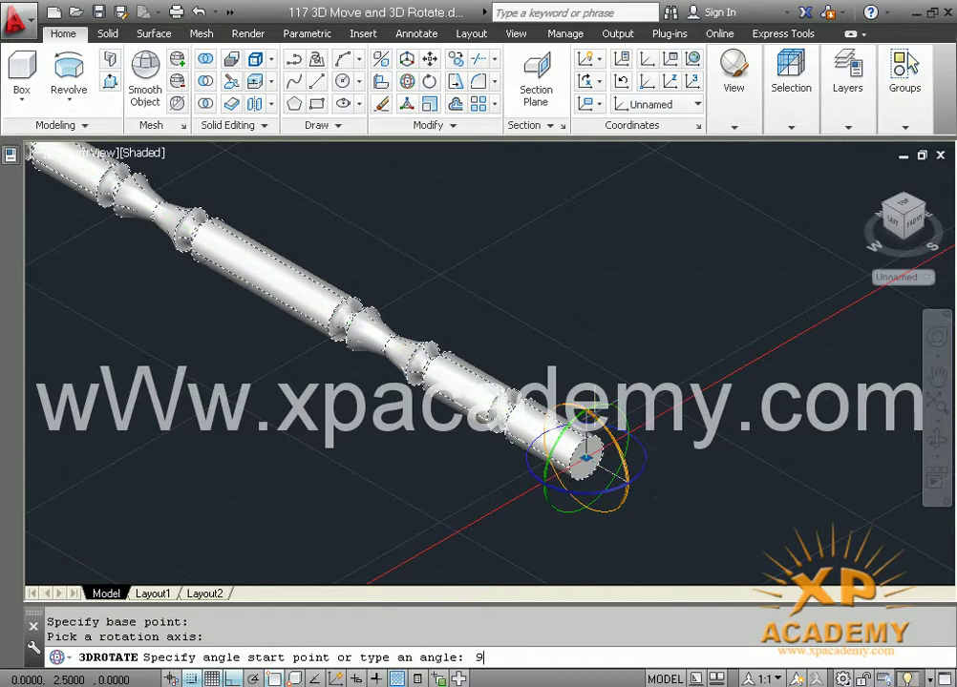
key("Return")
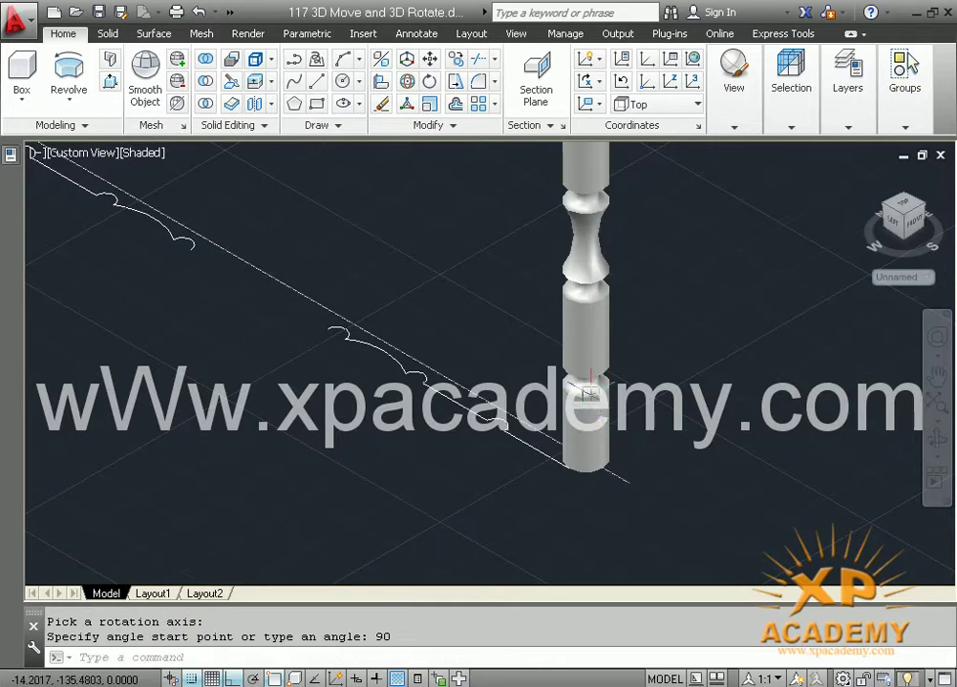
- Draw a long straight line parallel to the Y axis in the empty area beside the upright baluster
scroll(520, 435, "down", 6)
middle_click_drag(521, 435, 429, 386)
scroll(429, 437, "up", 2)
scroll(428, 387, "up", 2)
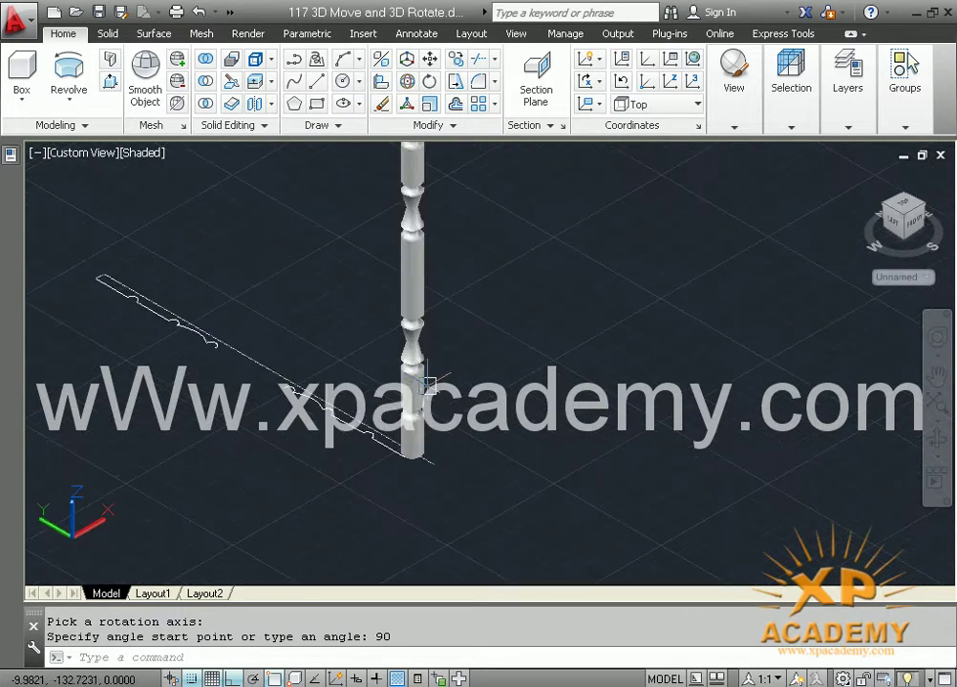
middle_click_drag(358, 433, 454, 495)
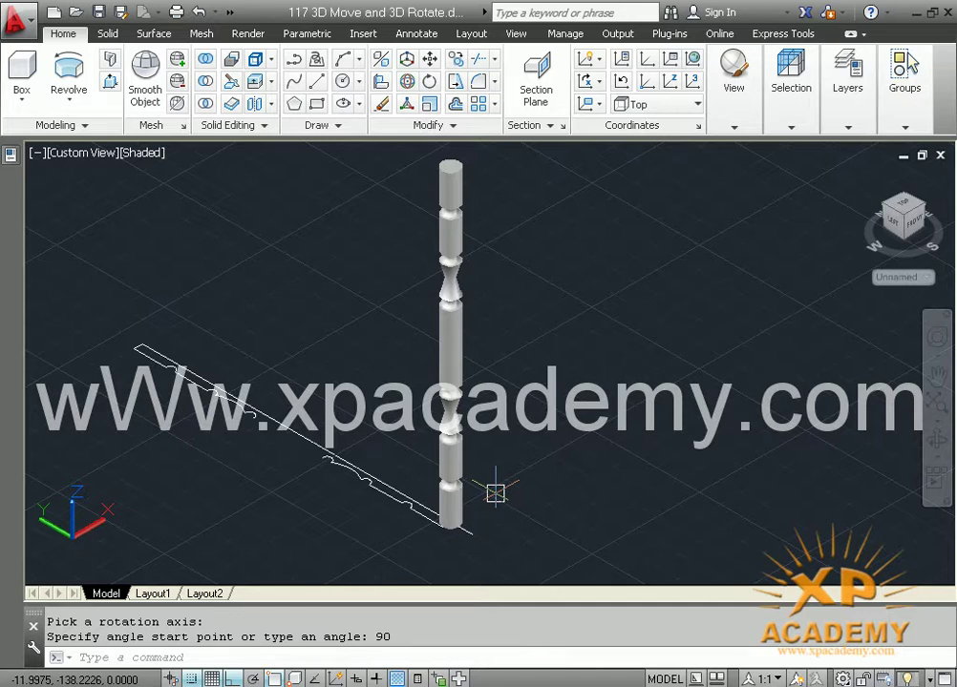
middle_click_drag(550, 469, 268, 470)
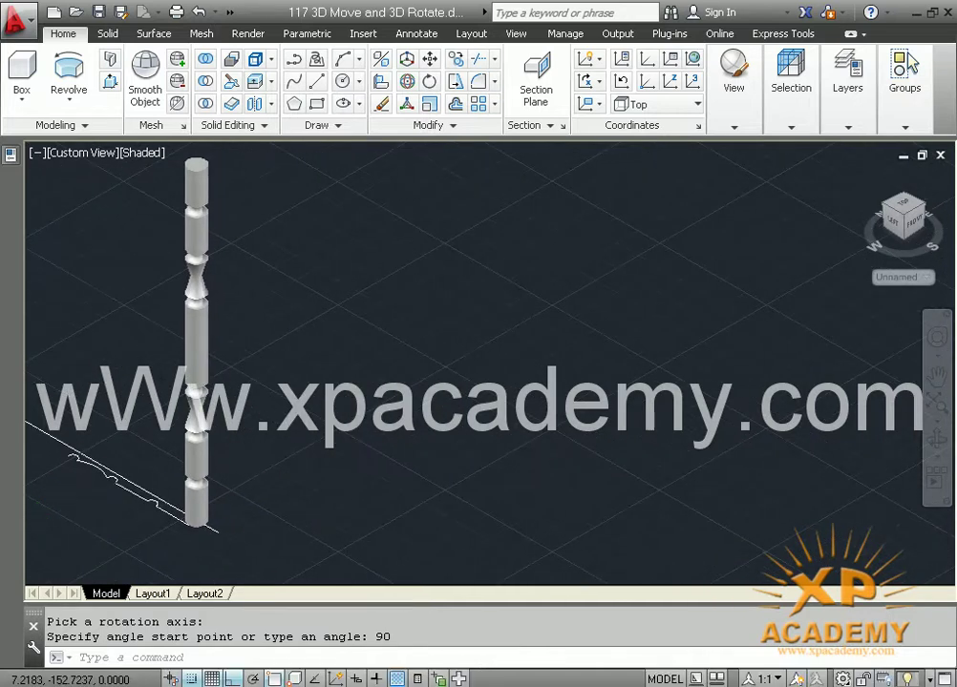
scroll(516, 456, "down", 3)
middle_click_drag(479, 459, 431, 449)
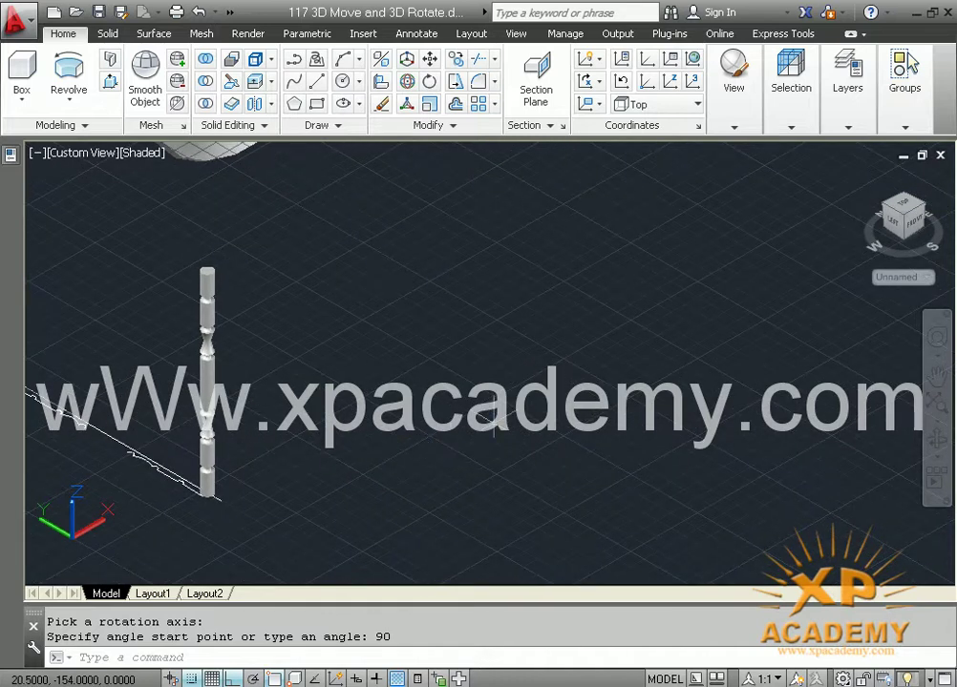
type("l")
key("Return")
scroll(486, 310, "down", 4)
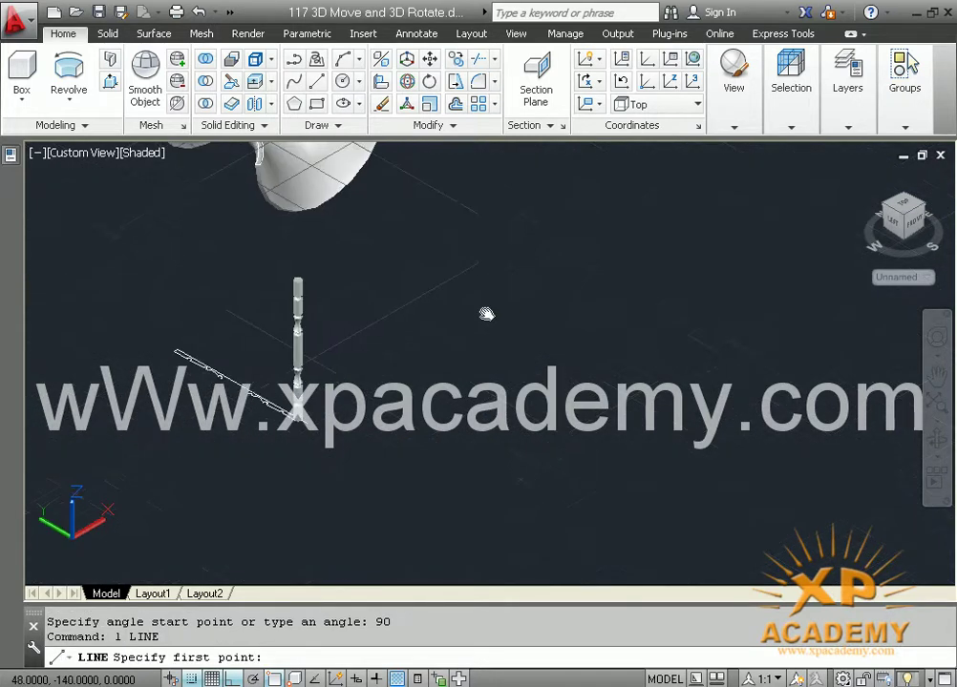
left_click(480, 291)
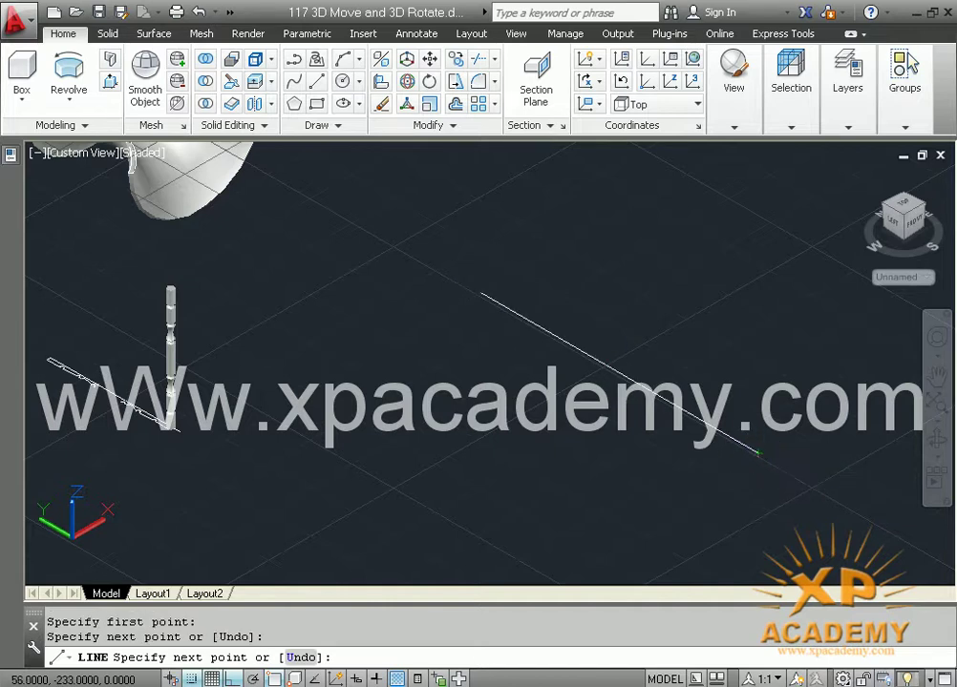
left_click(757, 453)
key("Escape")
- Start a polyline at the new line's near end with a segment about 20.5 units long at 180° and a short slanted segment with Ortho off
type("p")
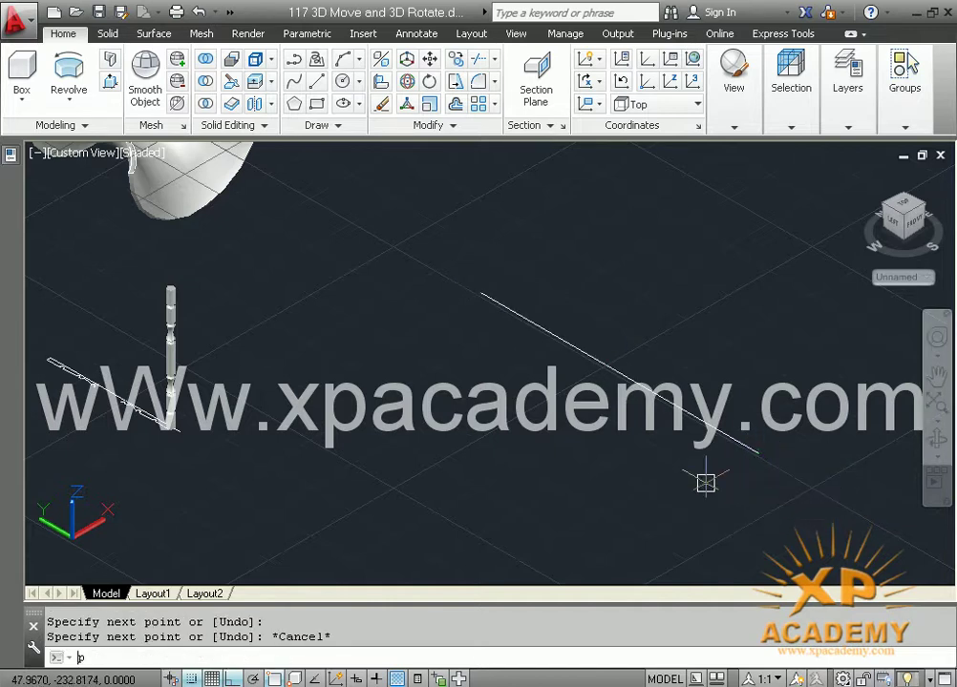
type("l")
key("Return")
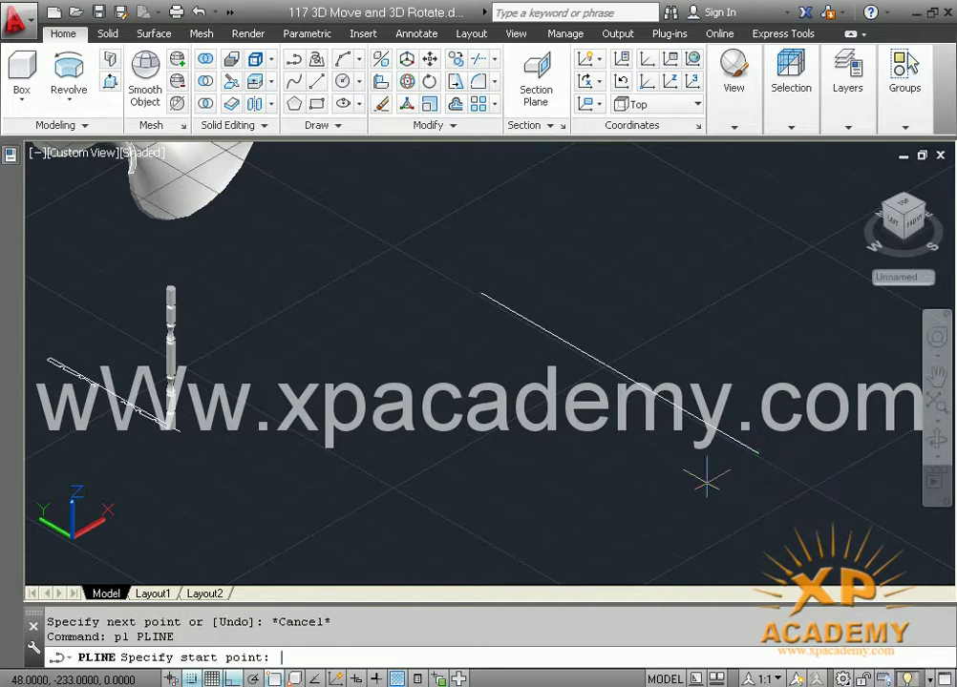
left_click(757, 453)
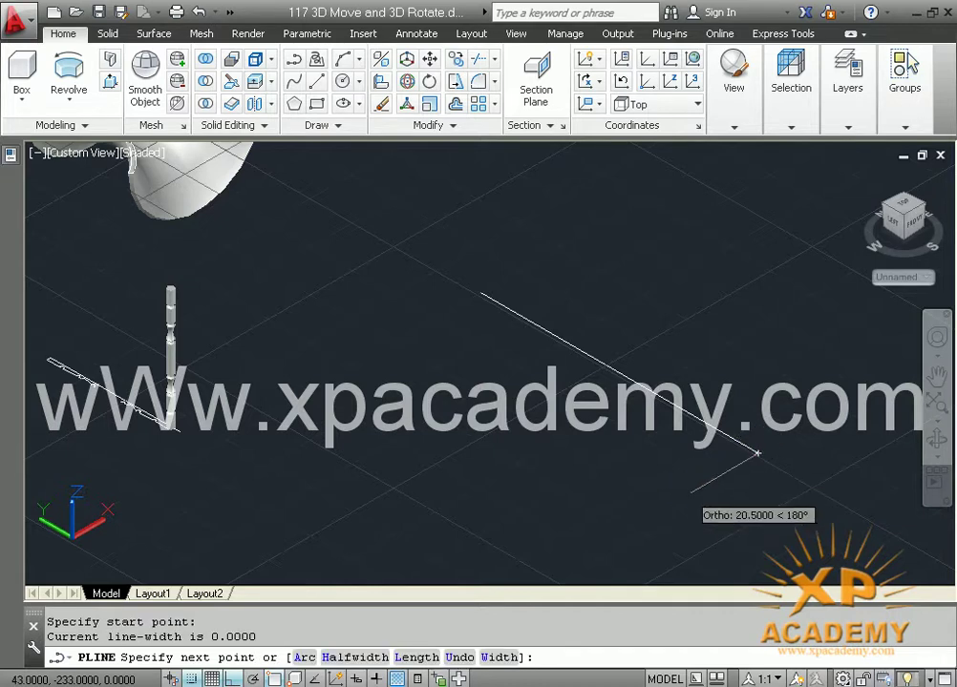
left_click(690, 493)
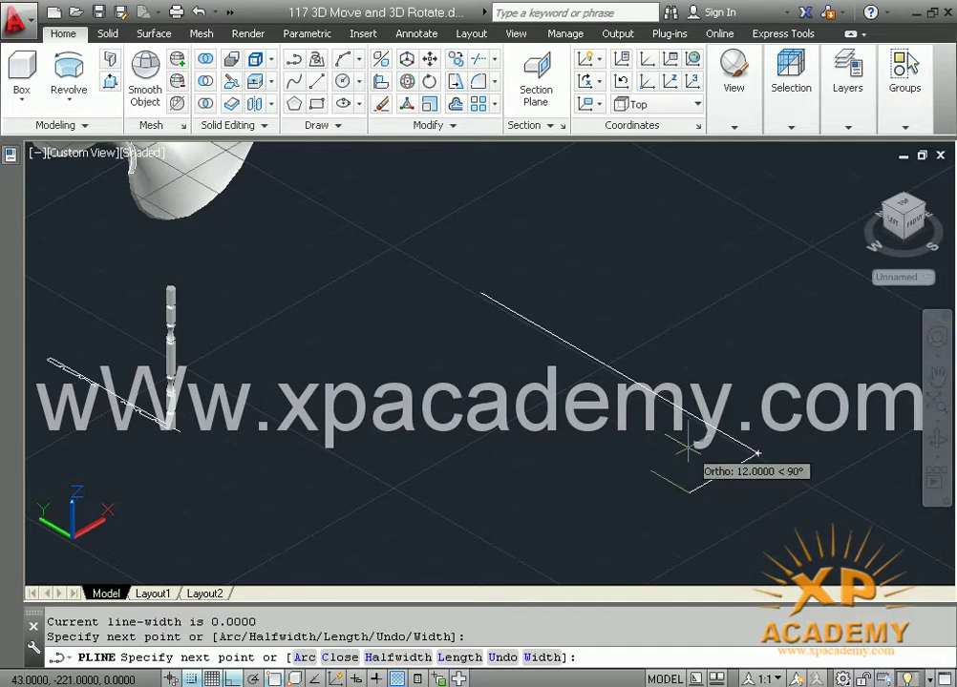
key("F8")
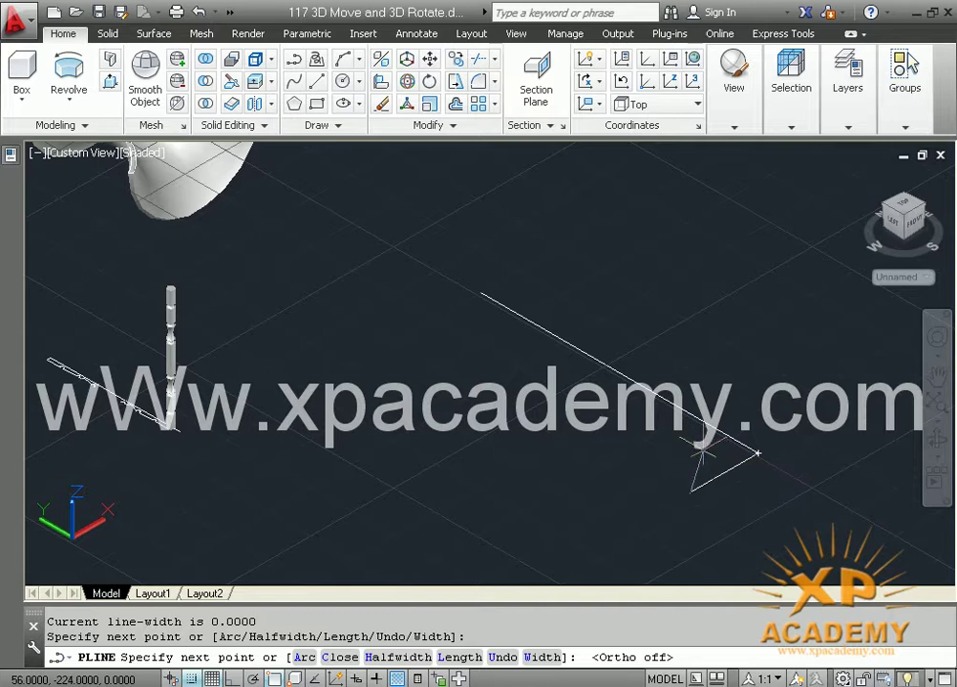
left_click(695, 450)
- Continue the polyline with a wavy chain of tangent arcs, ending in a hooked curl near 28,-163, and finish it
type("a")
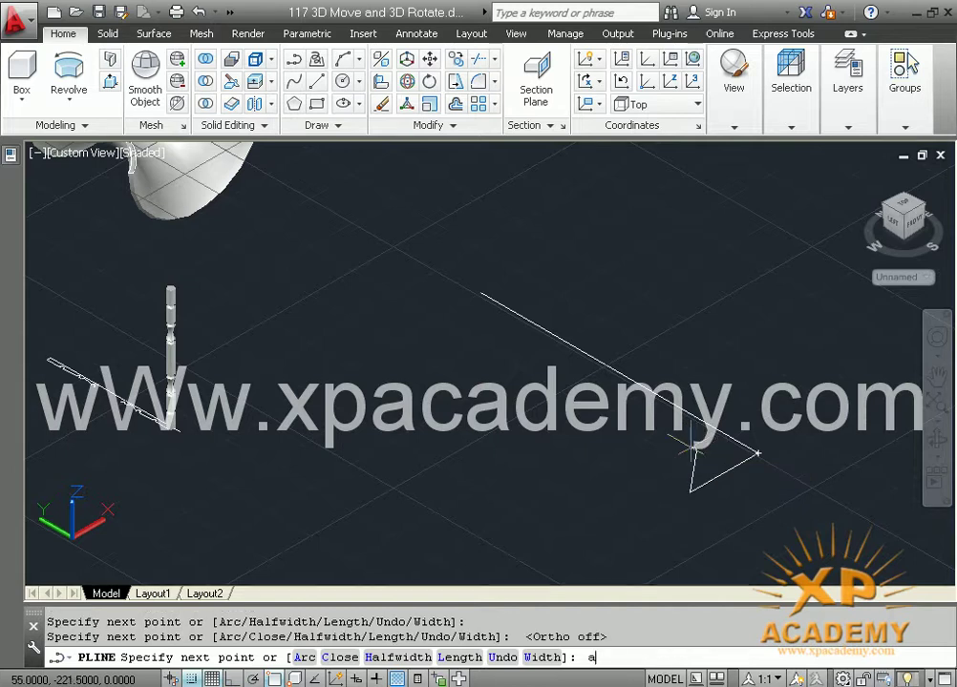
key("Return")
left_click(649, 449)
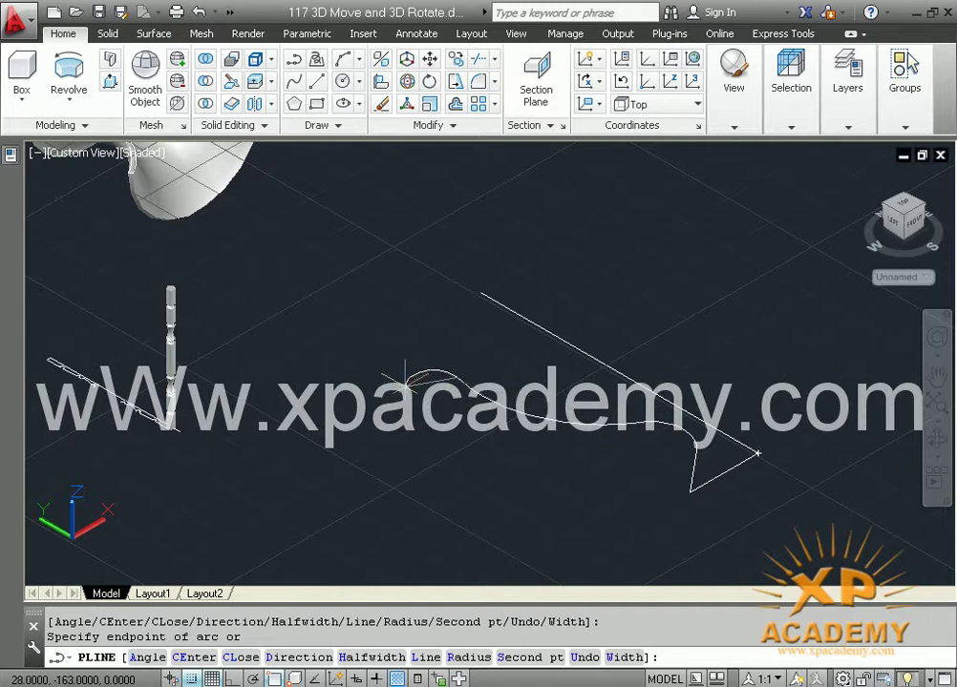
key("Return")
- Offset the curved polyline by 1 unit toward the long straight line
scroll(431, 377, "up", 2)
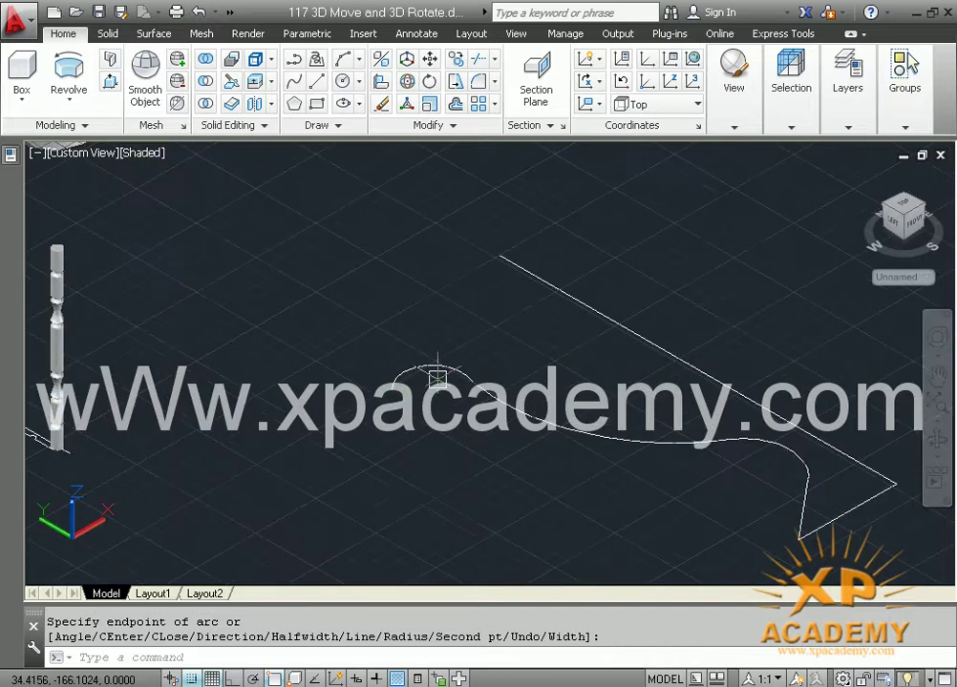
type("o")
key("Return")
type("1")
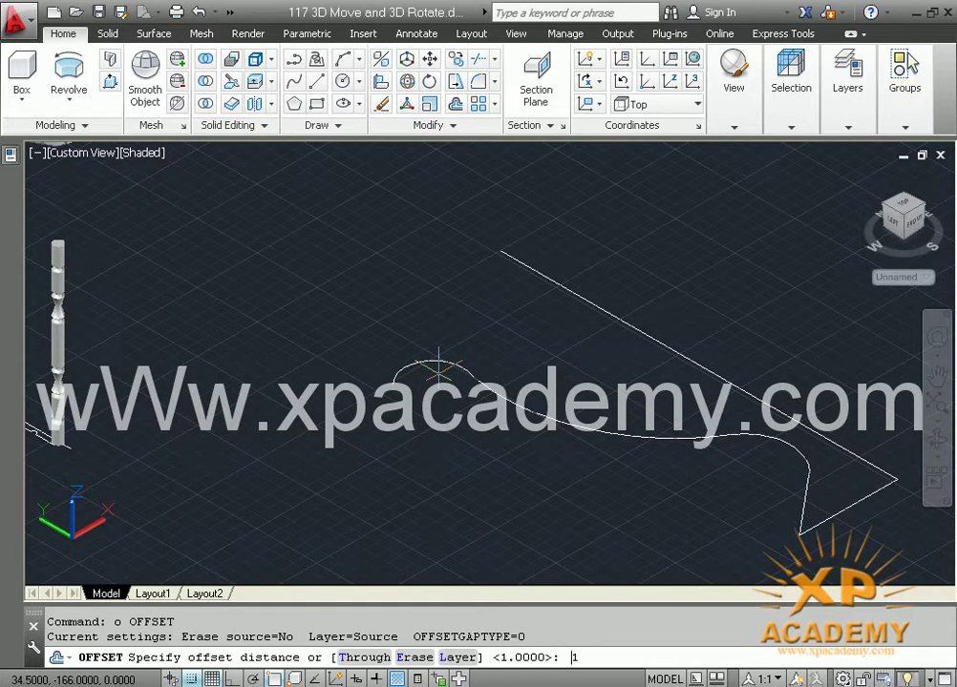
key("Return")
left_click(546, 374)
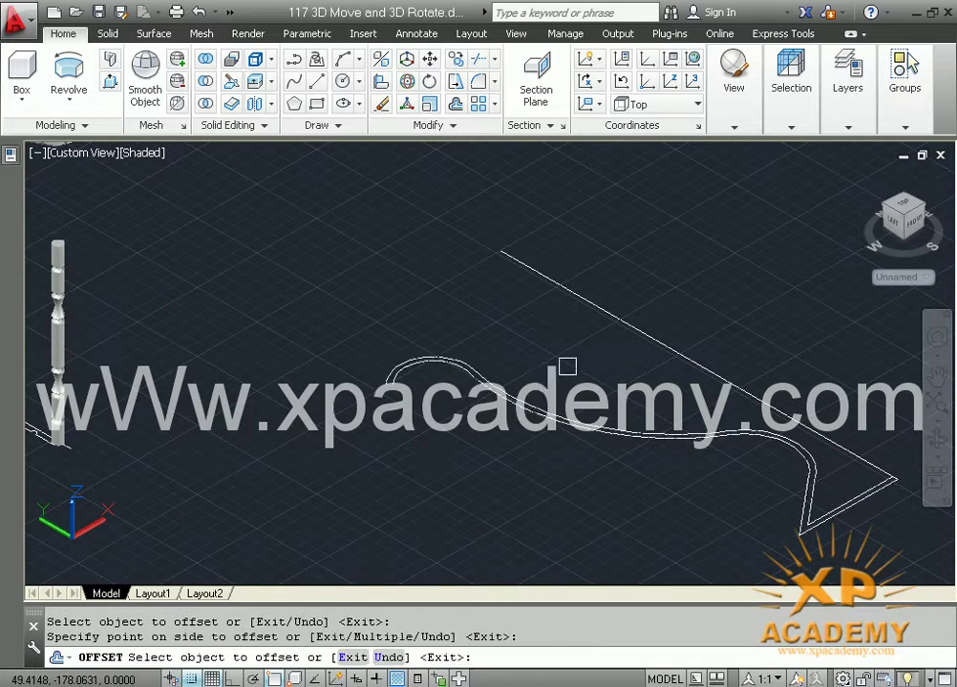
key("Escape")
- Draw a short line joining the two open ends of the offset curves at the curled end
type("l")
key("Return")
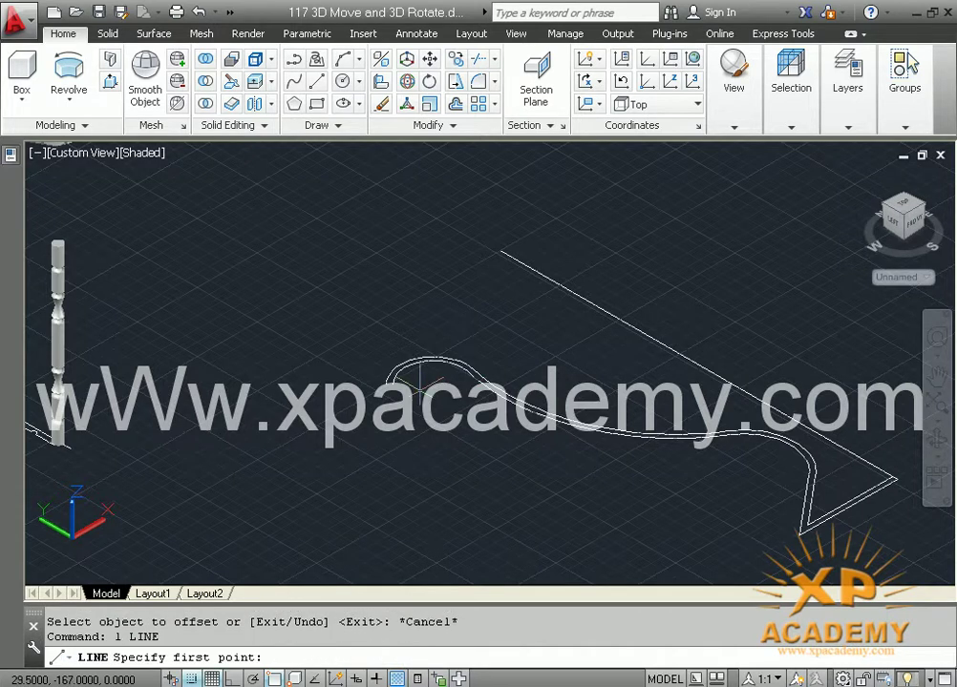
scroll(421, 387, "up", 2)
scroll(372, 382, "up", 2)
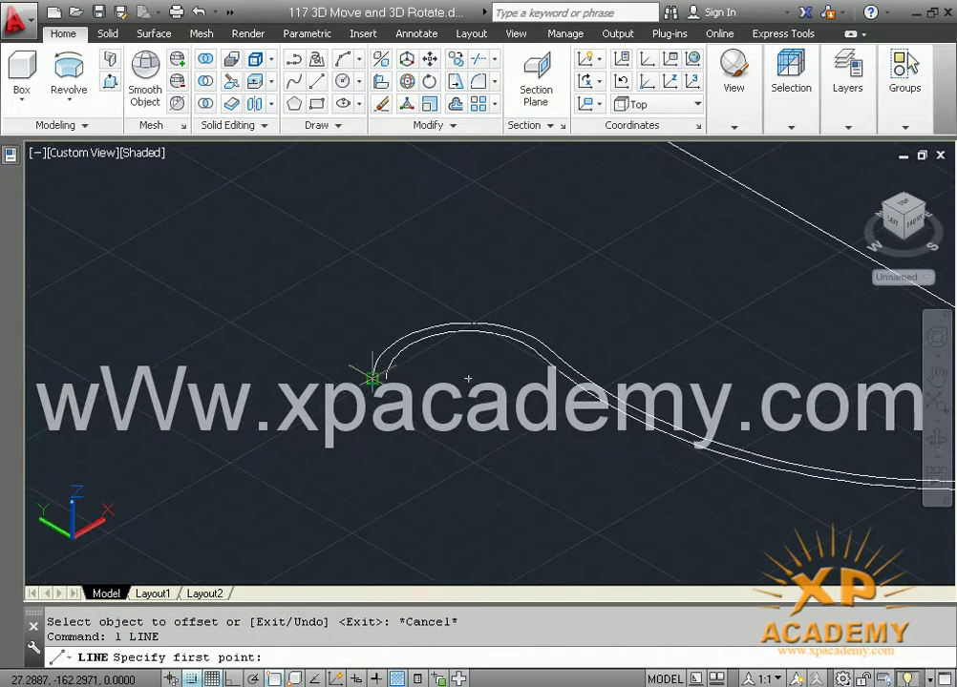
left_click(372, 374)
left_click(467, 379)
key("Return")
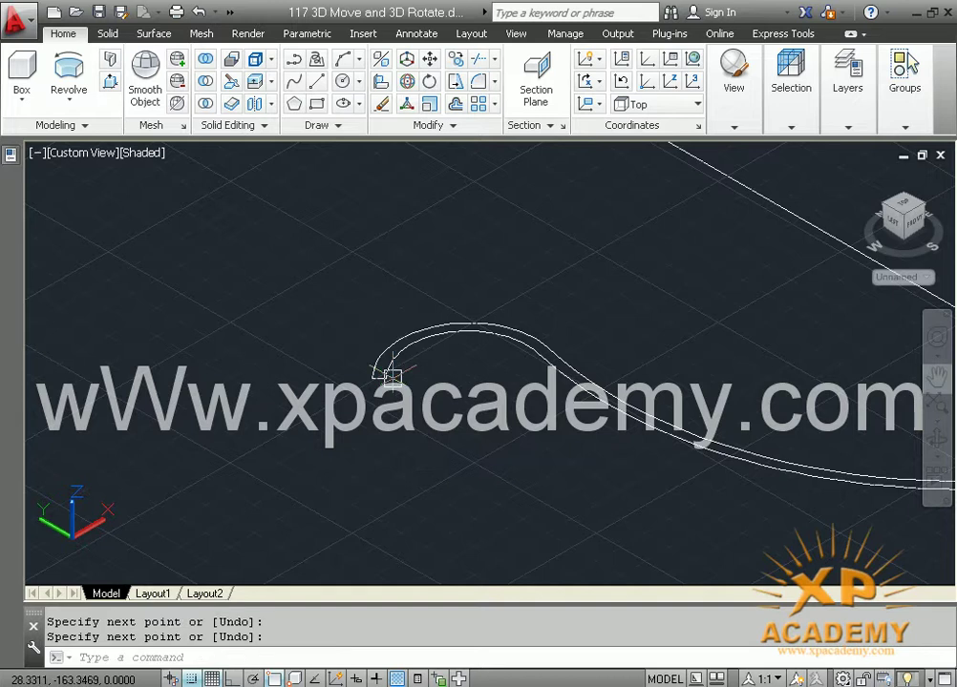
- Create a polyline boundary from the area enclosed between the two curves
scroll(597, 434, "down", 1)
middle_click_drag(596, 434, 458, 351)
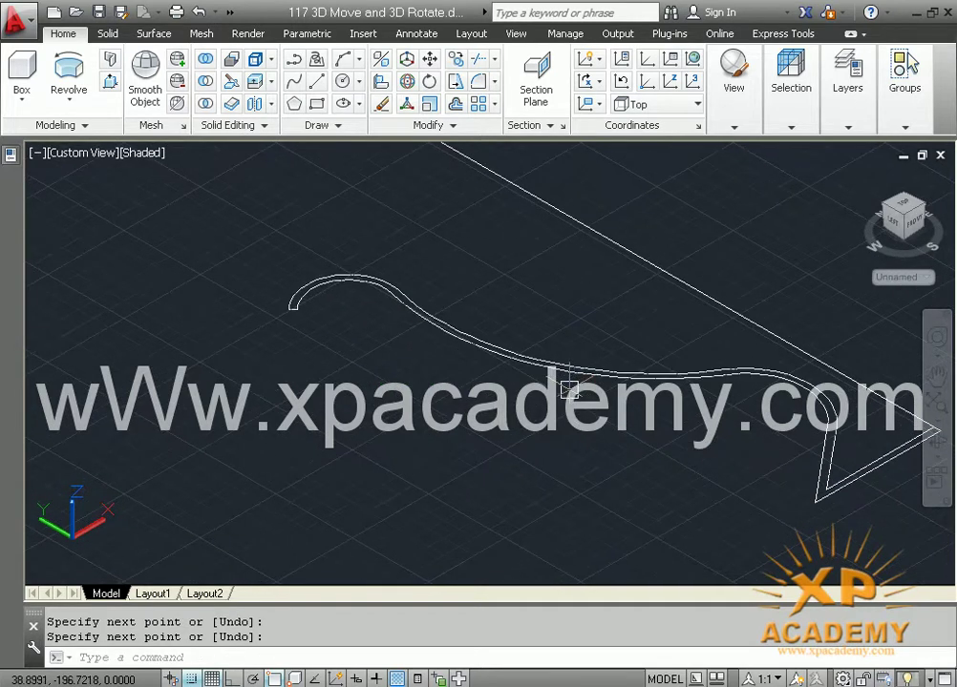
type("bo")
key("Return")
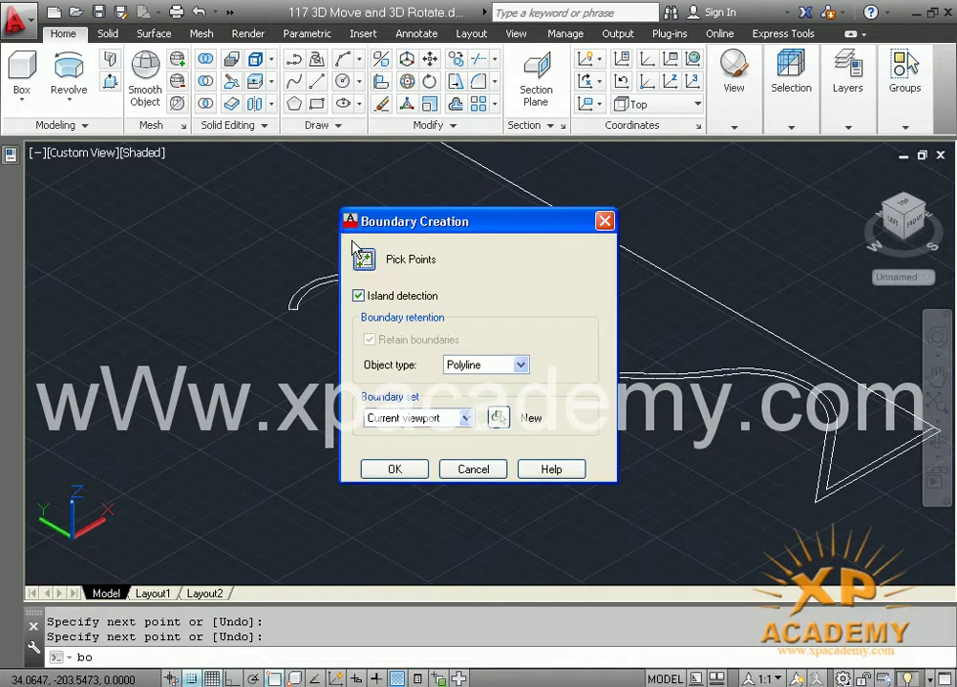
left_click(364, 261)
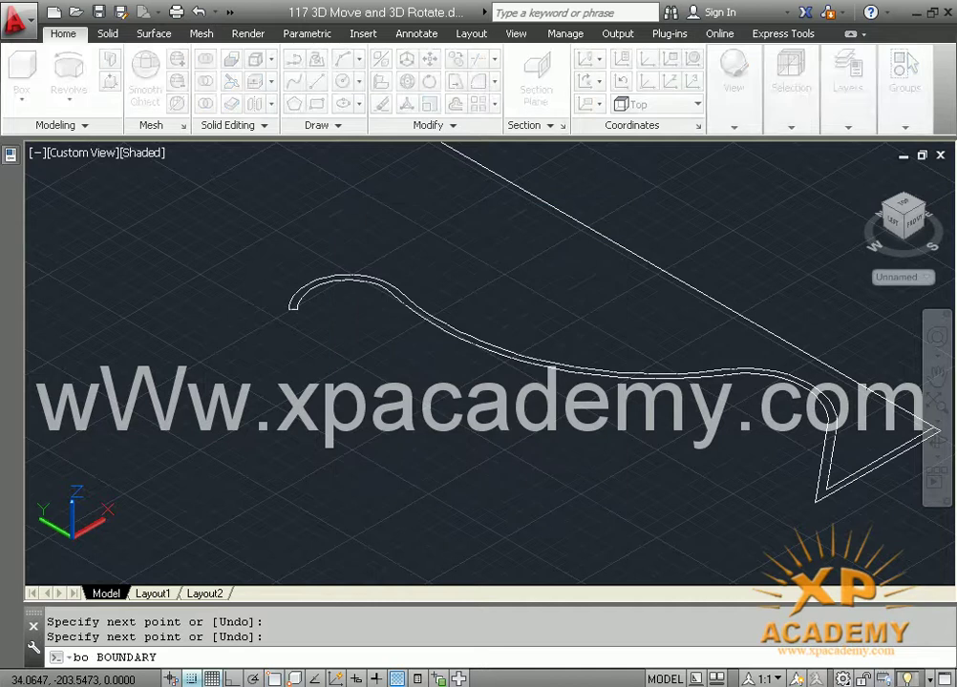
left_click(297, 290)
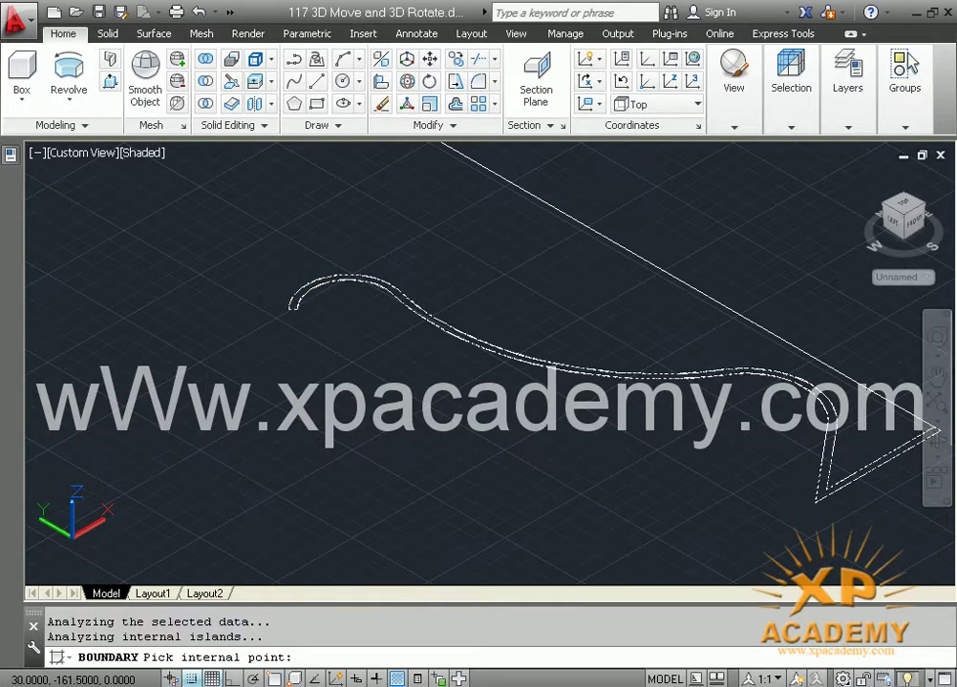
key("Return")
- Revolve the closed profile 360° about an axis starting at the long line's far end and running along it at 270° with Ortho on
scroll(458, 348, "down", 5)
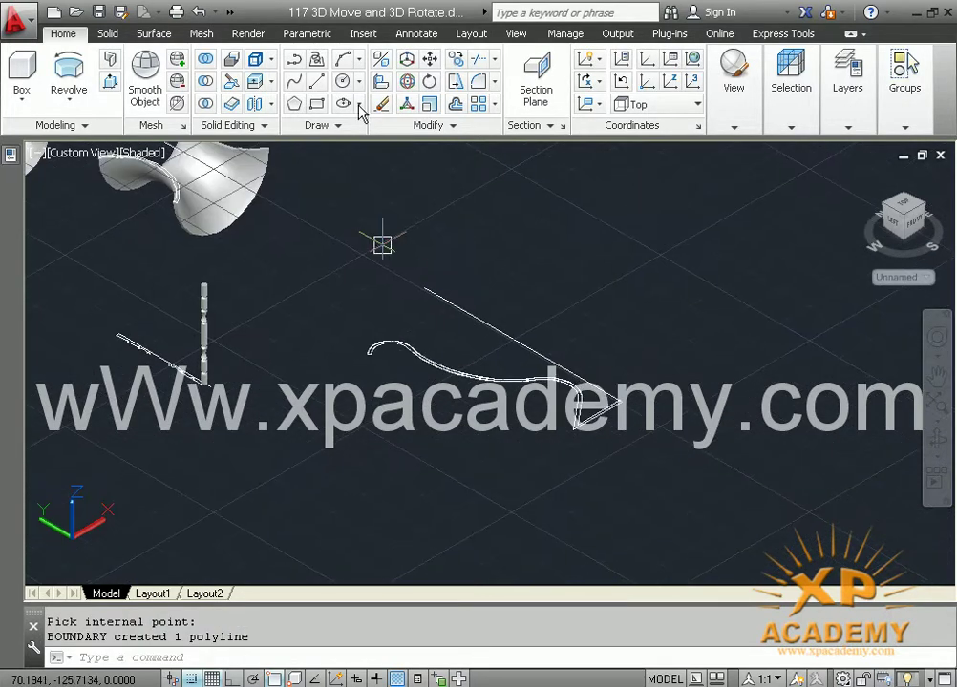
left_click(71, 84)
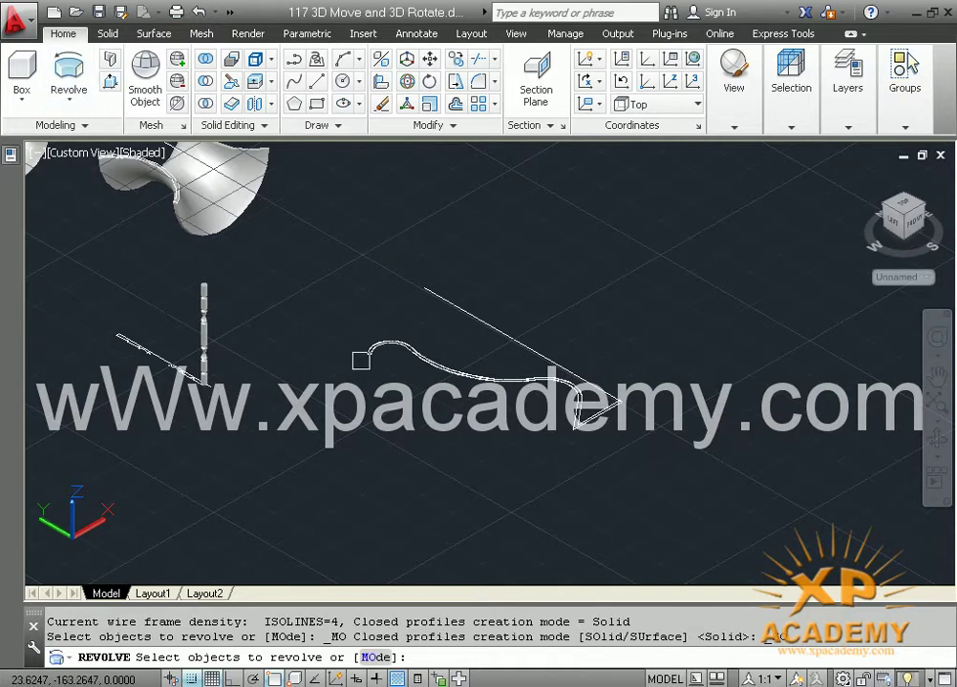
left_click(395, 347)
key("Return")
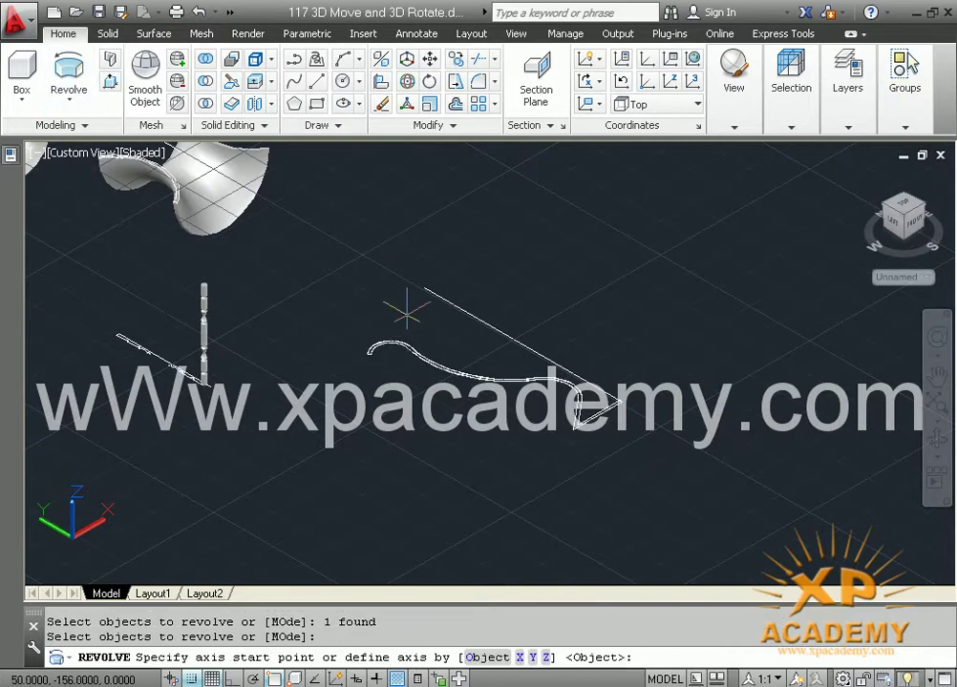
left_click(424, 287)
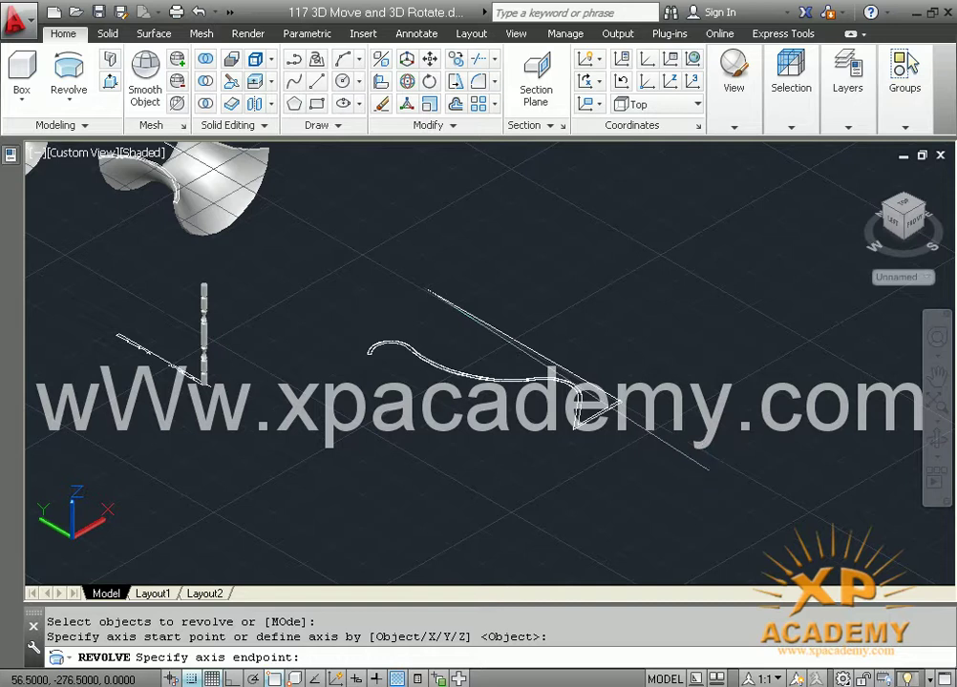
key("F8")
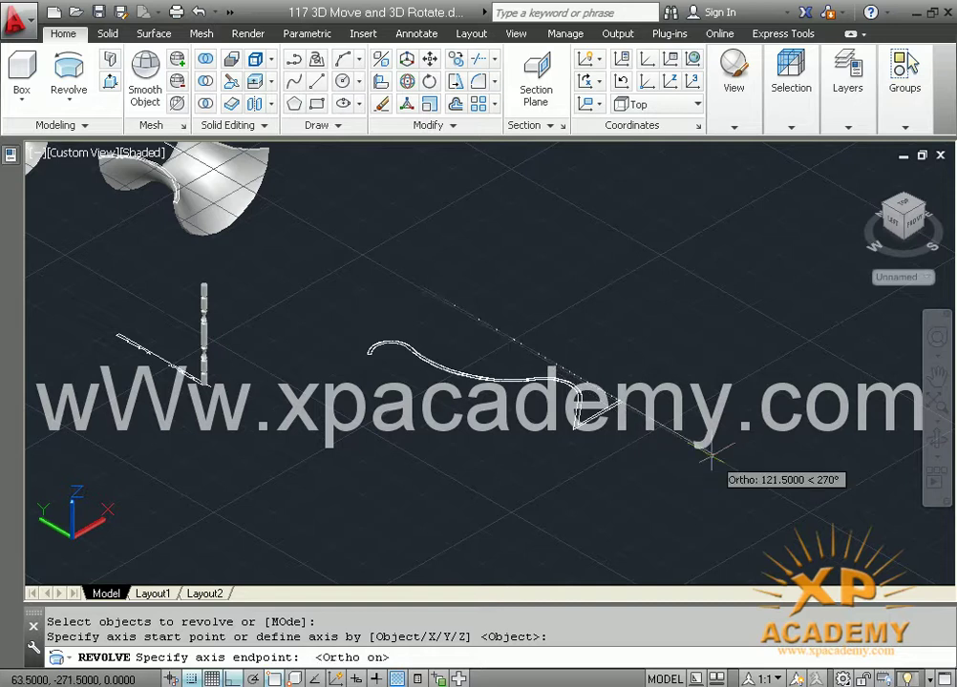
left_click(711, 458)
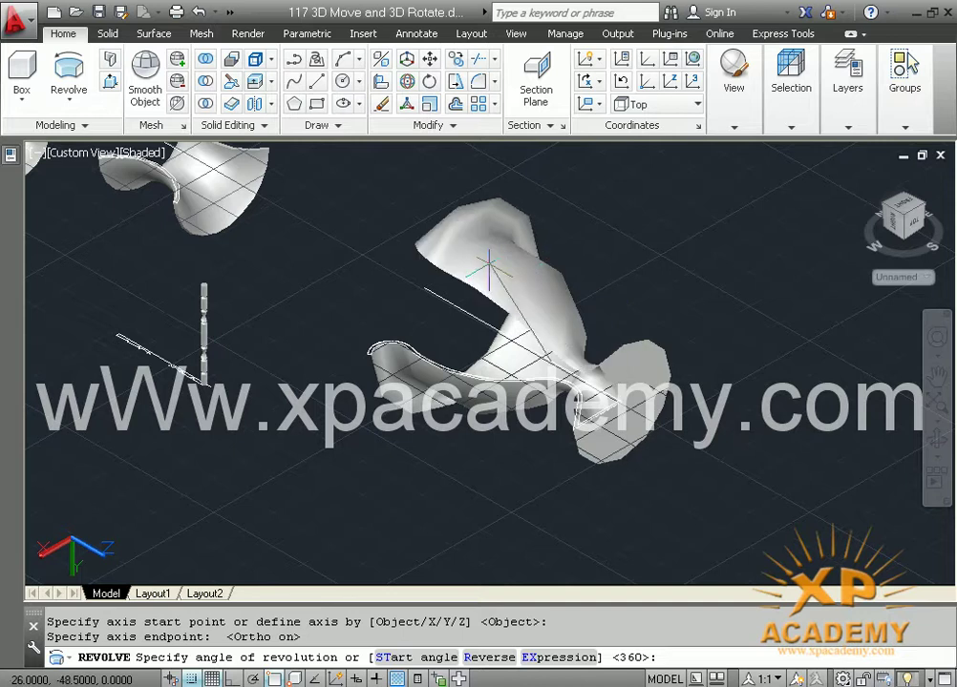
scroll(468, 291, "up", 4)
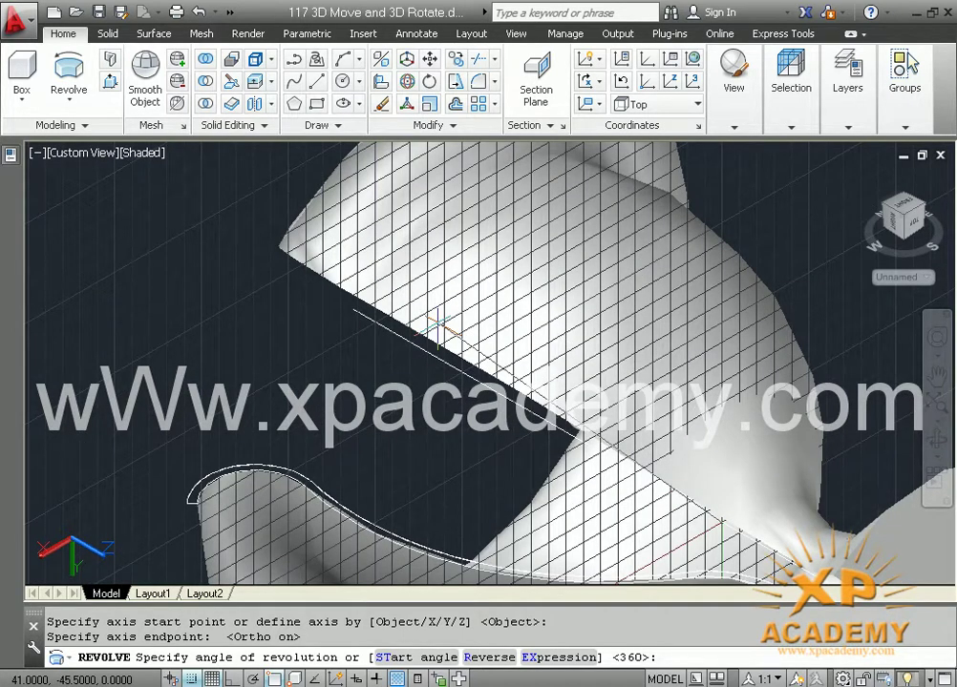
key("Return")
scroll(474, 292, "down", 2)
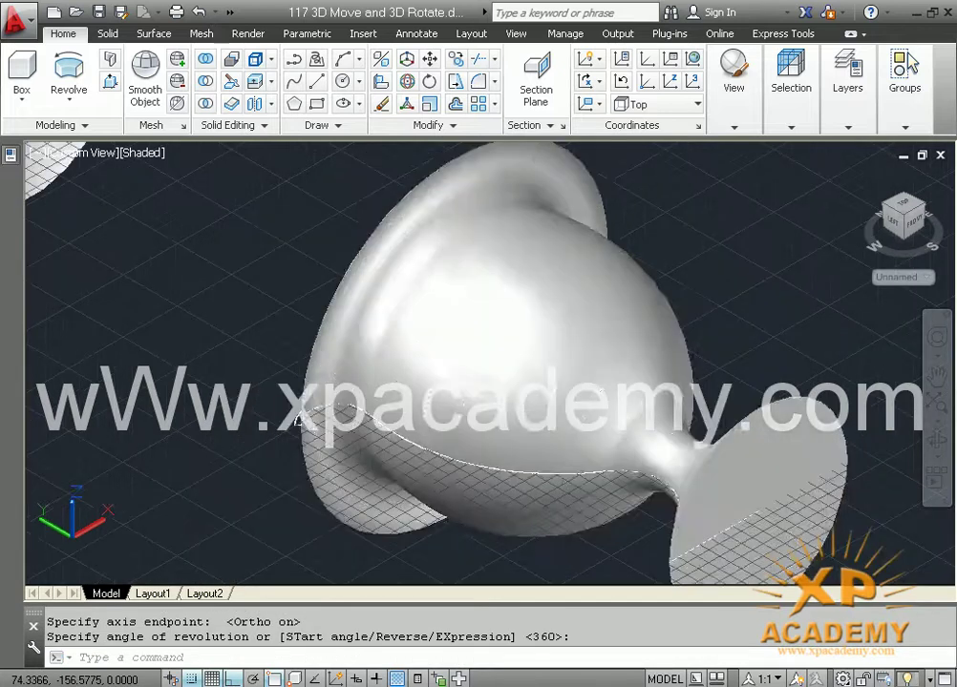
- 3D-rotate the revolved goblet by 90° about the X axis, based at the center of its foot disc, and dismiss the associativity warning
scroll(573, 327, "down", 3)
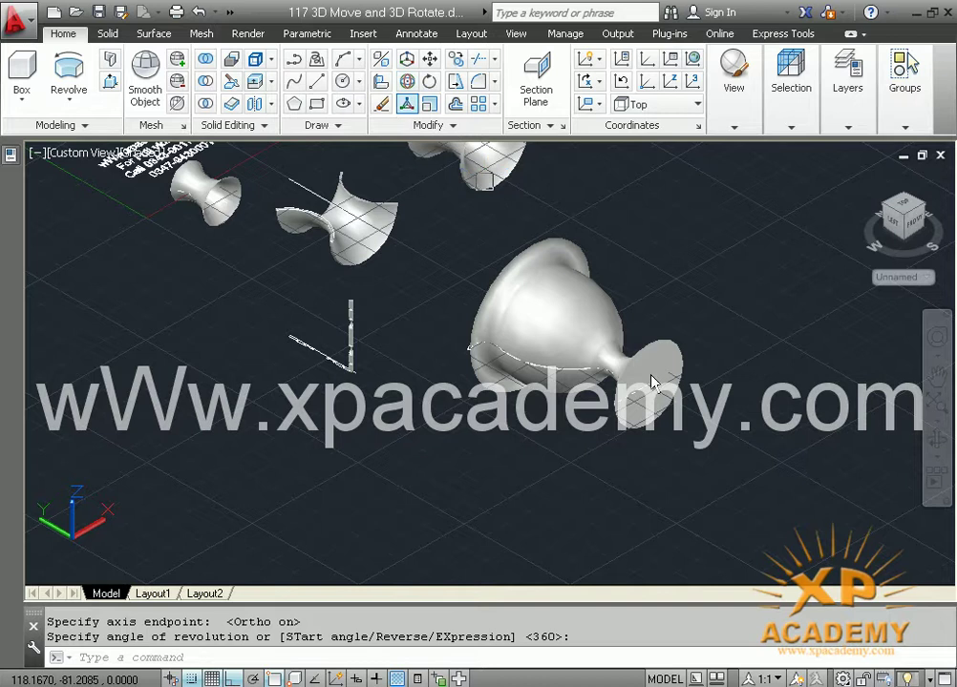
scroll(651, 385, "up", 2)
scroll(651, 385, "up", 2)
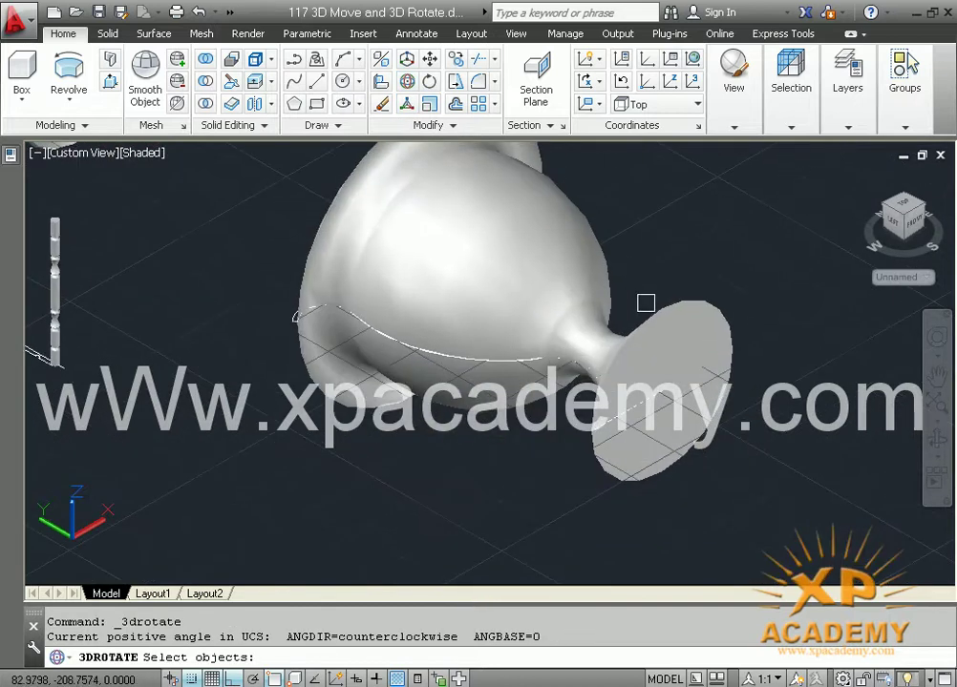
left_click(668, 329)
key("Return")
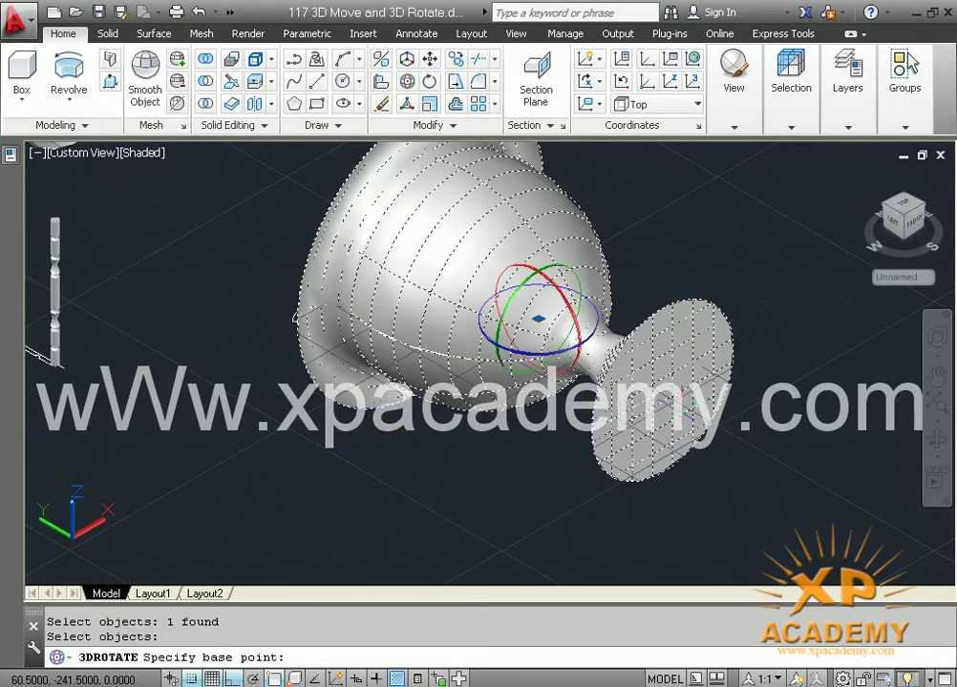
scroll(534, 320, "up", 2)
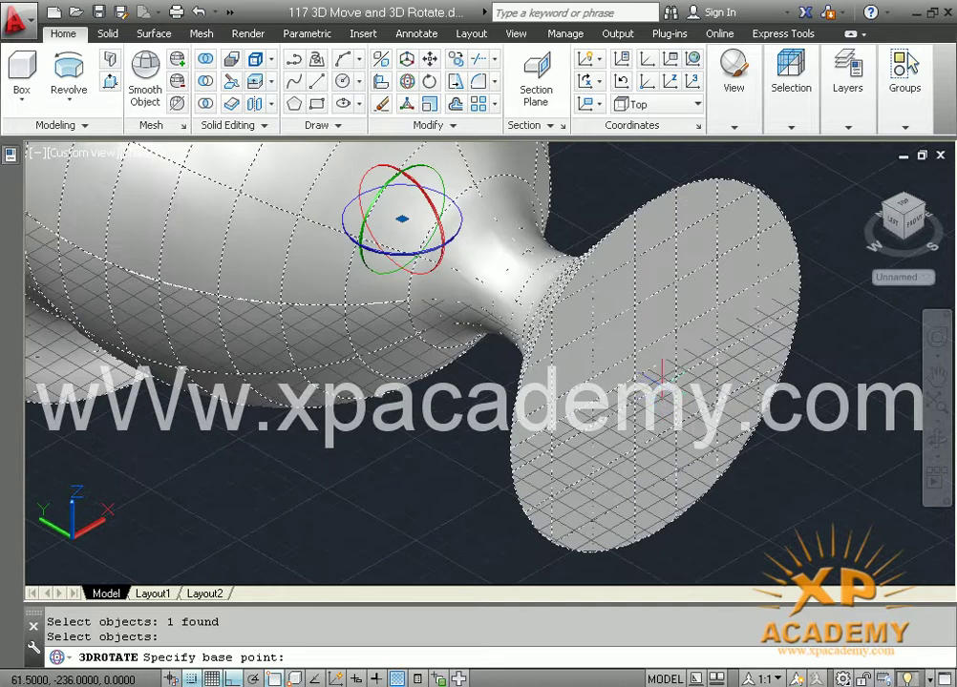
left_click(661, 382)
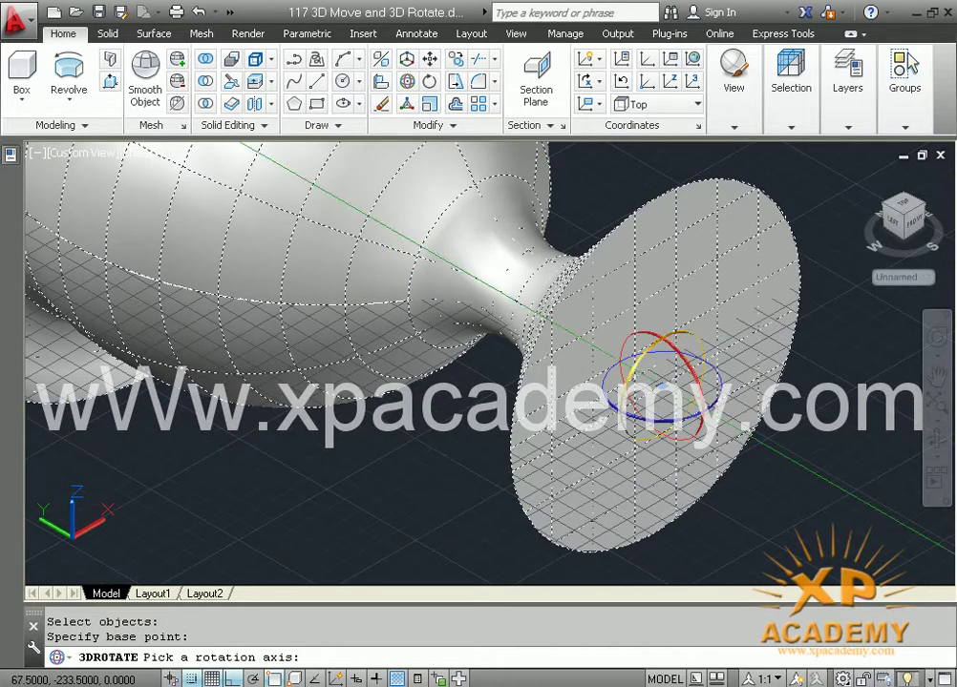
left_click(660, 386)
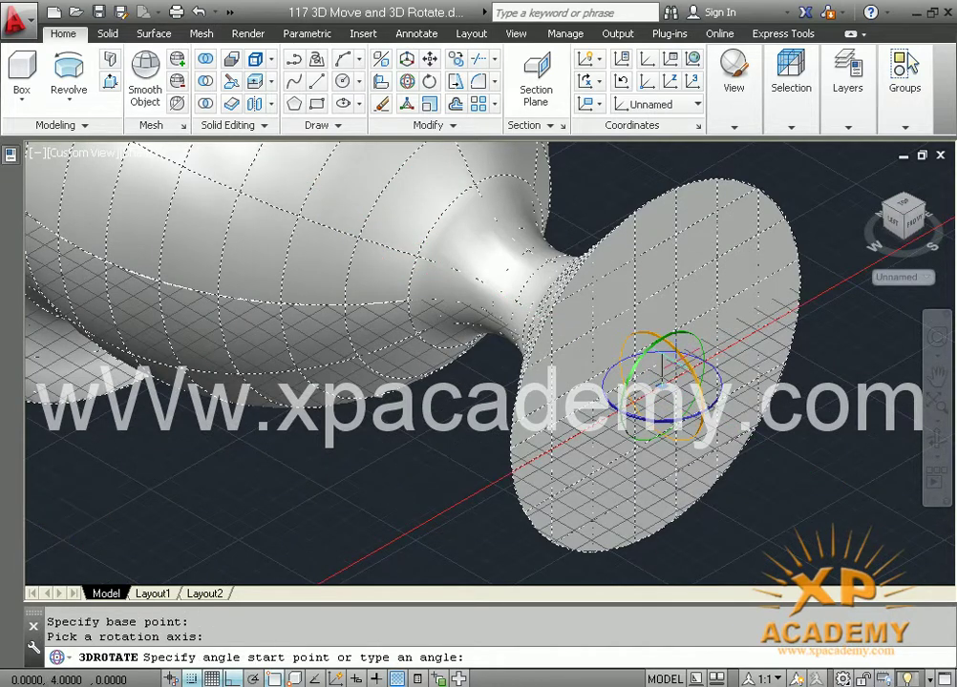
type("90")
key("Return")
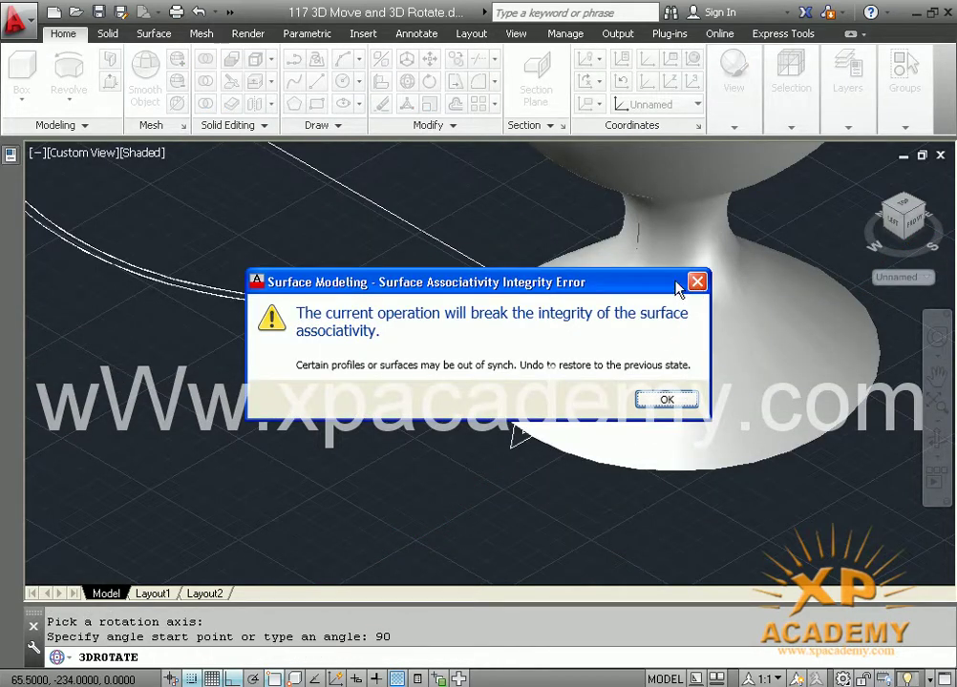
left_click_drag(589, 288, 595, 373)
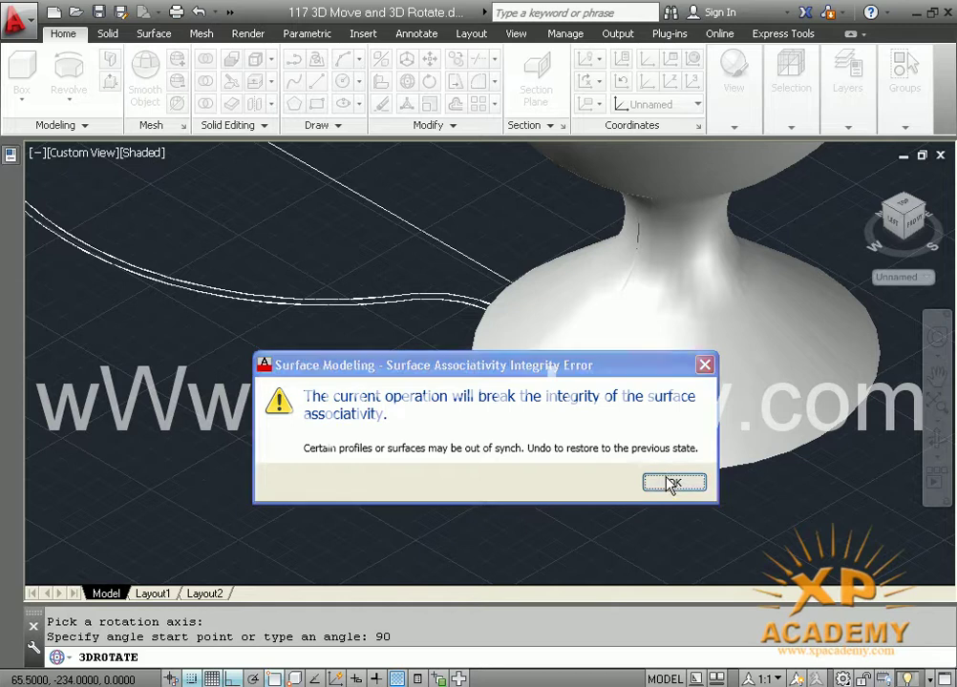
left_click(668, 482)
- Examine the upright goblet alongside the other revolved shapes, selecting it and the baluster, and look closely at the baluster
scroll(435, 353, "down", 6)
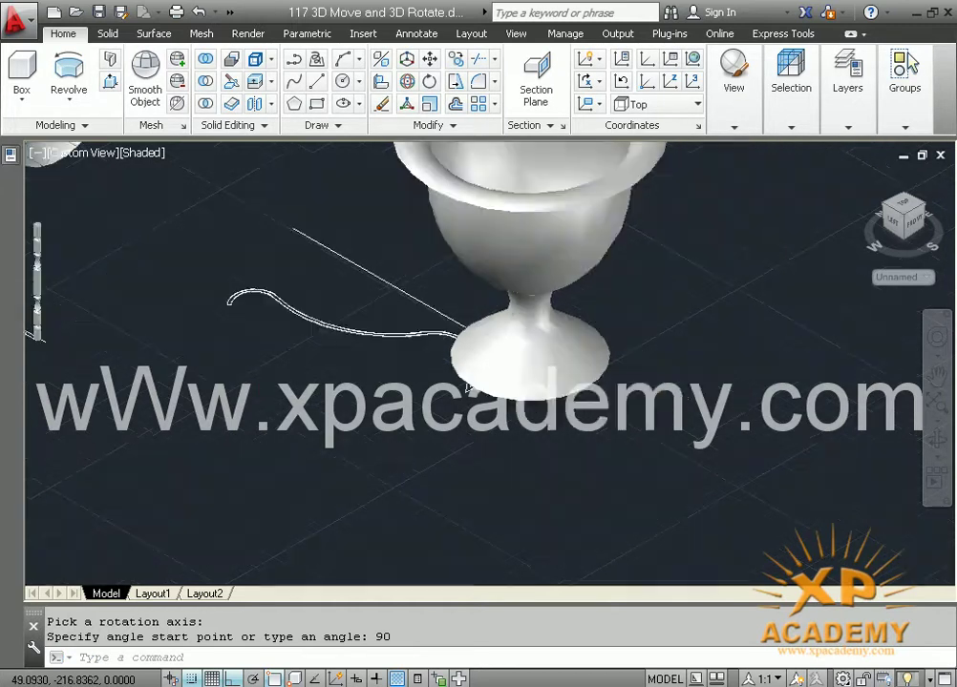
middle_click_drag(456, 404, 516, 459)
middle_click_drag(416, 382, 547, 420)
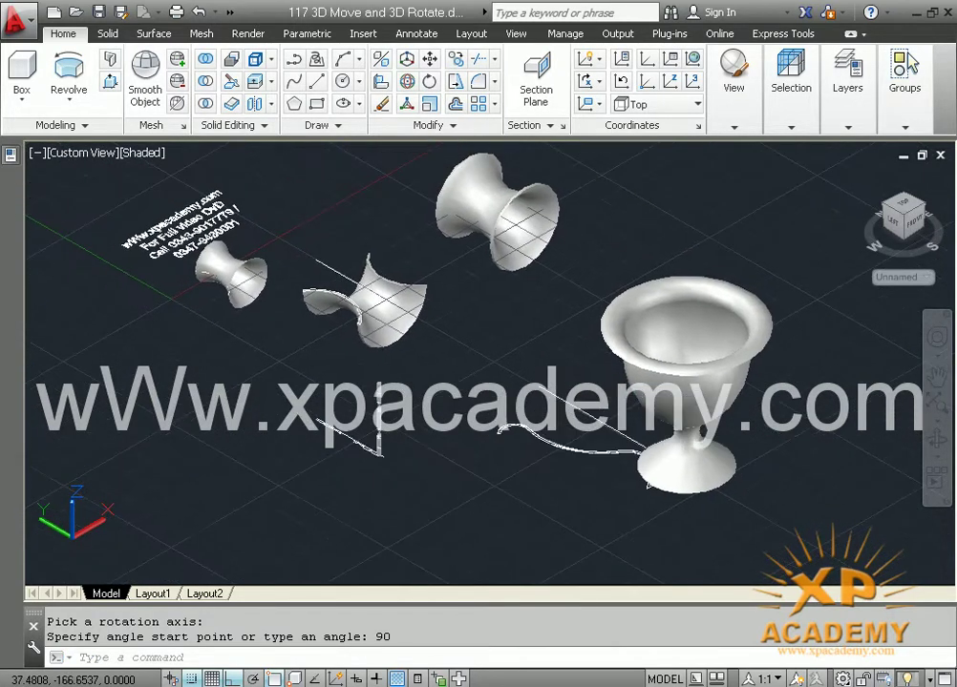
left_click(622, 361)
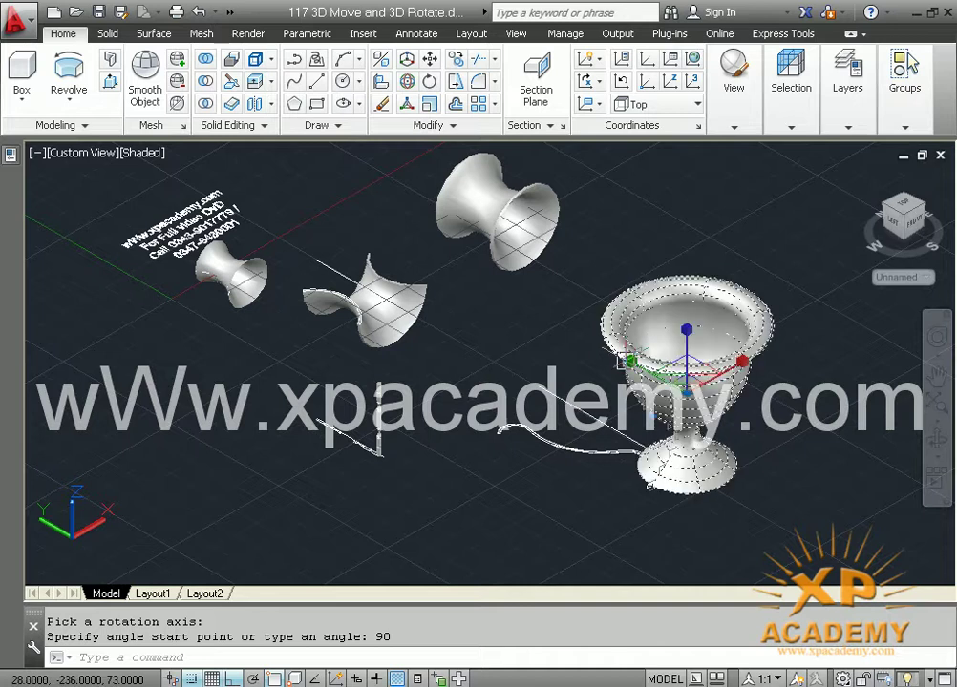
left_click(373, 387)
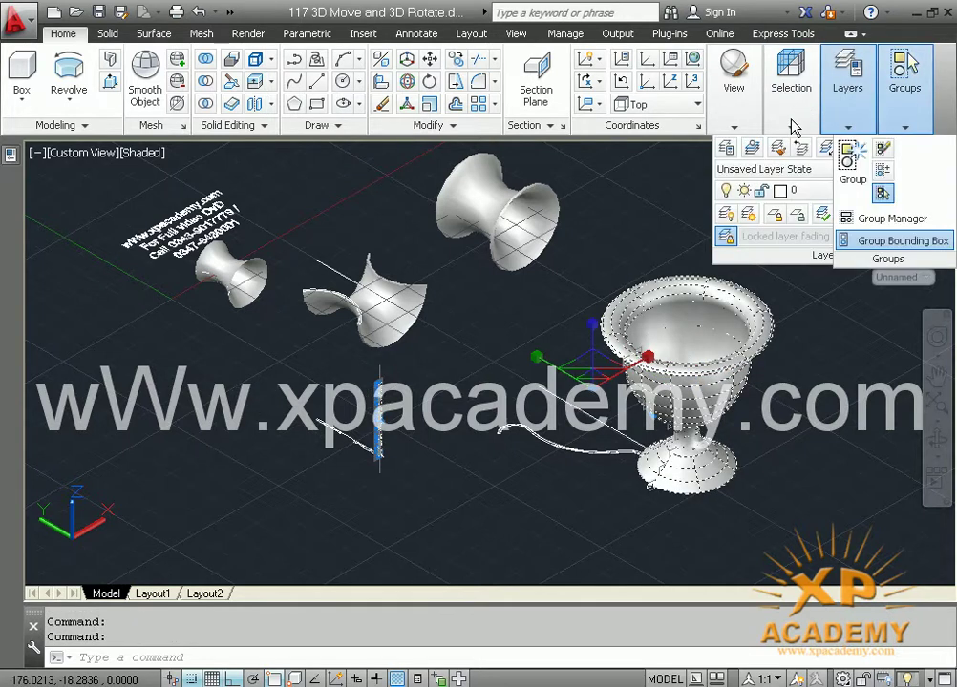
mouse_move(731, 119)
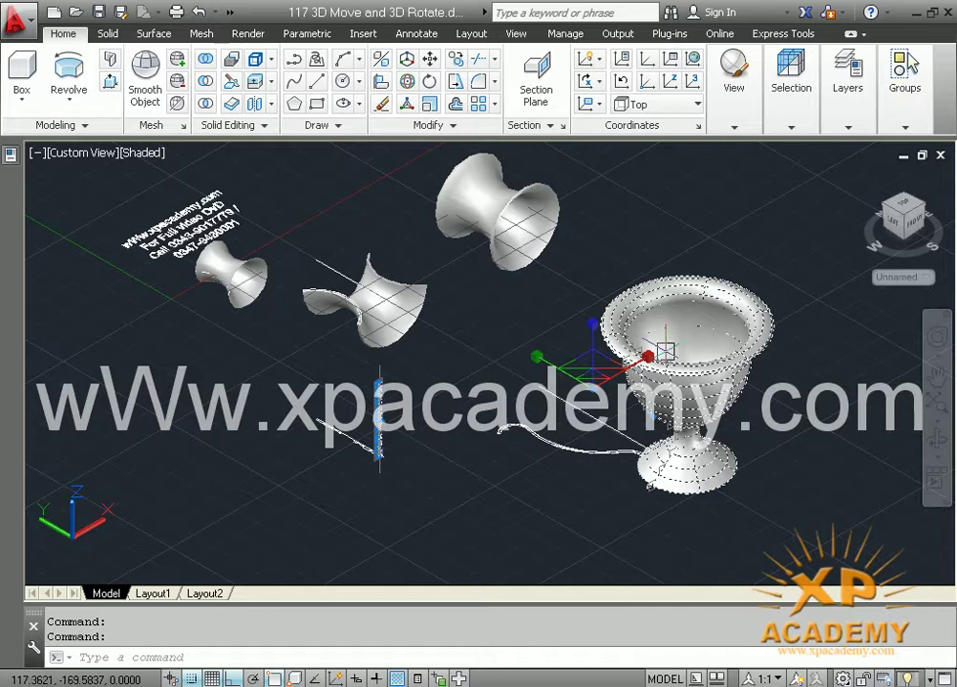
scroll(697, 346, "up", 2)
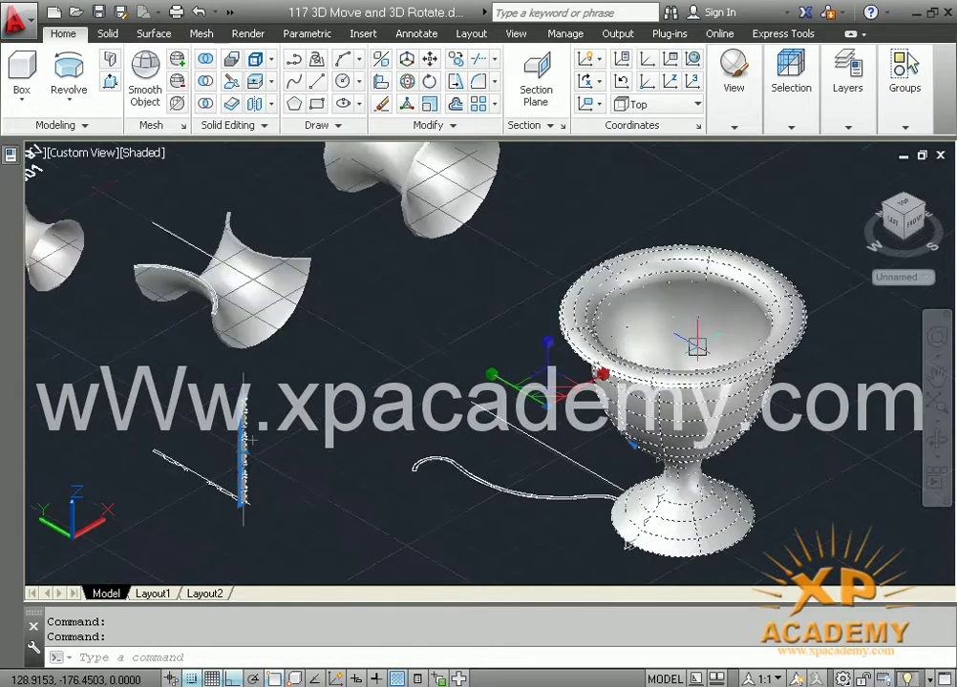
middle_click_drag(690, 348, 807, 227)
scroll(638, 315, "up", 2)
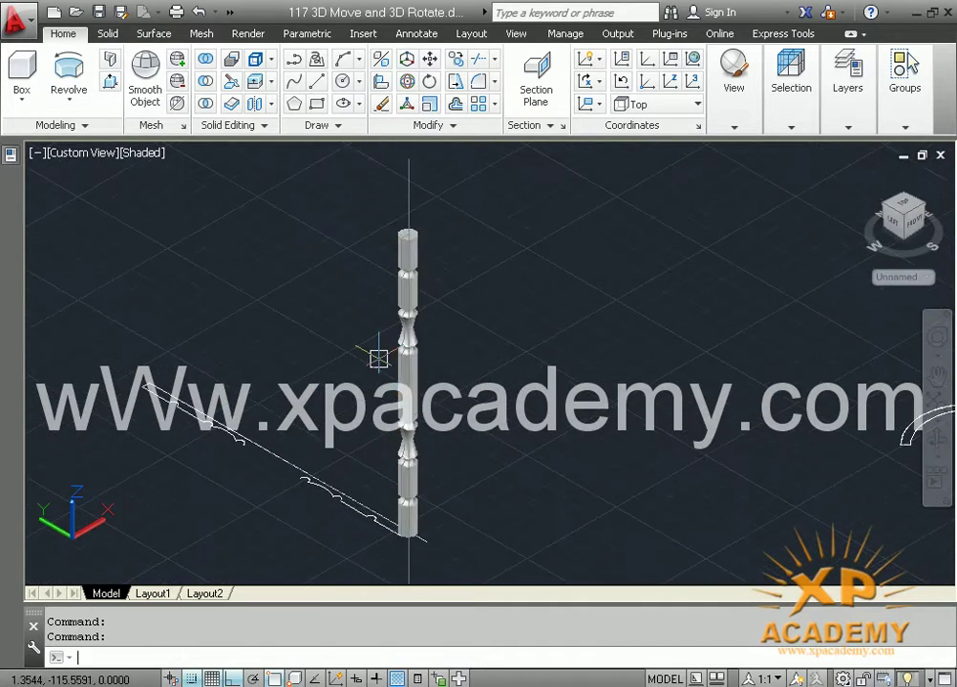
- Clear the selection of the goblet and baluster and minimize the drawing program to show the desktop
key("Escape")
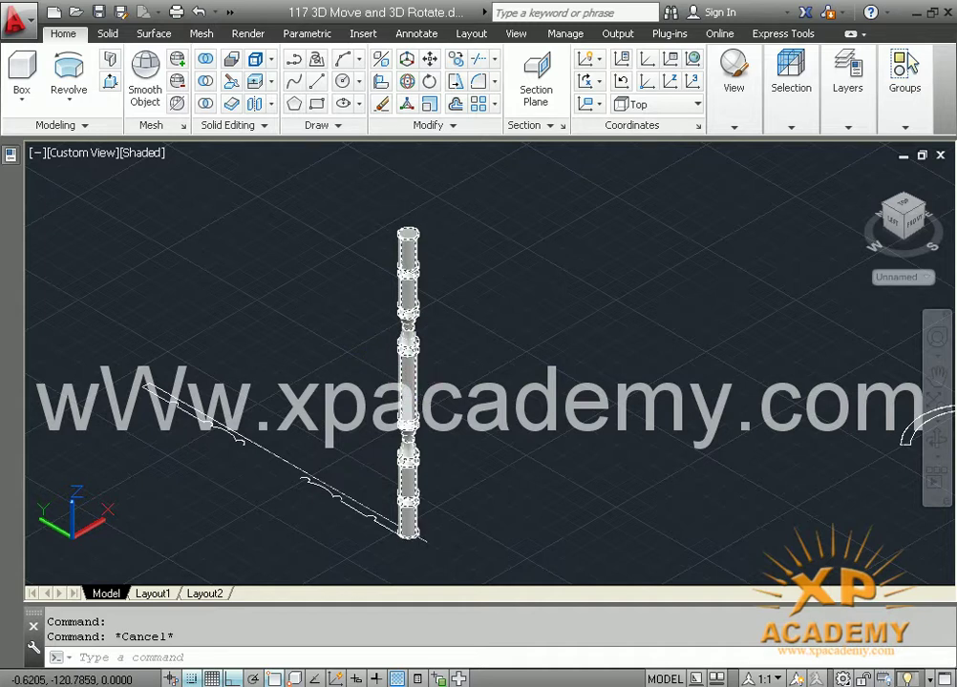
middle_click_drag(491, 379, 469, 376)
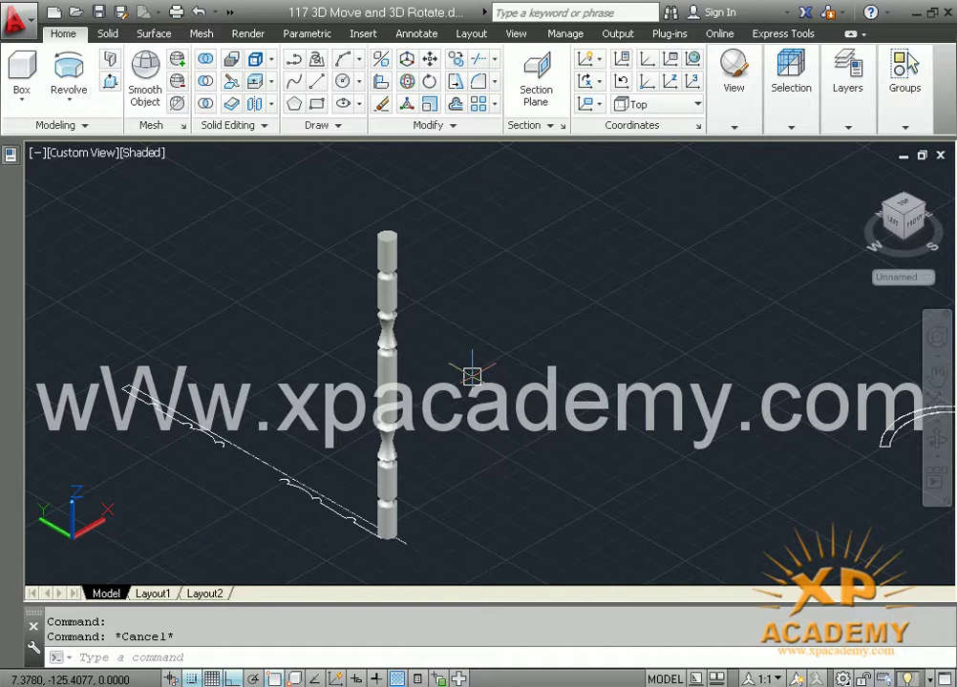
left_click(916, 13)
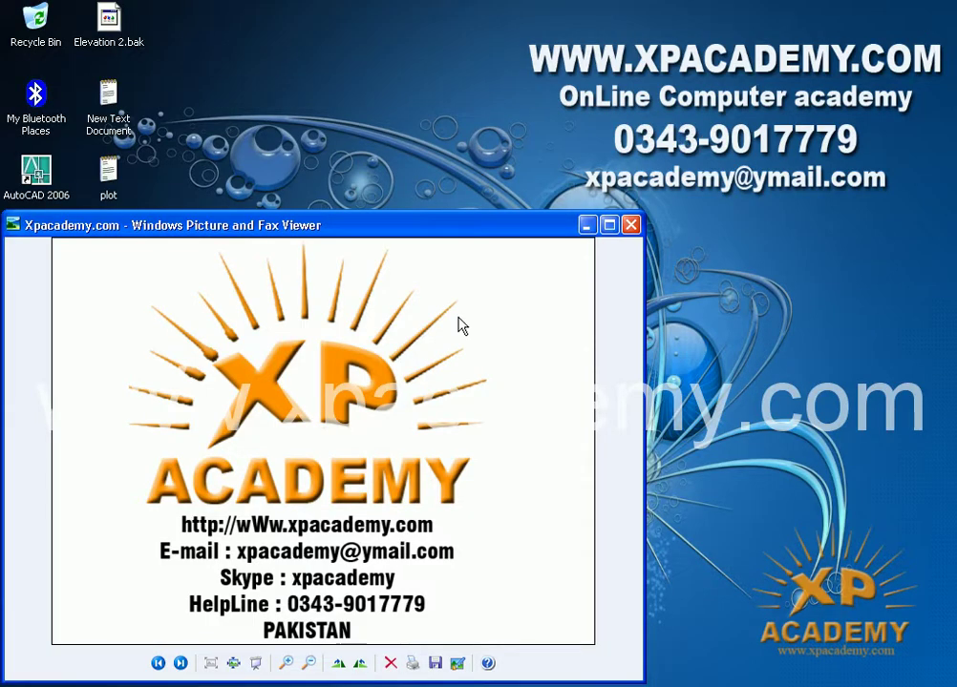